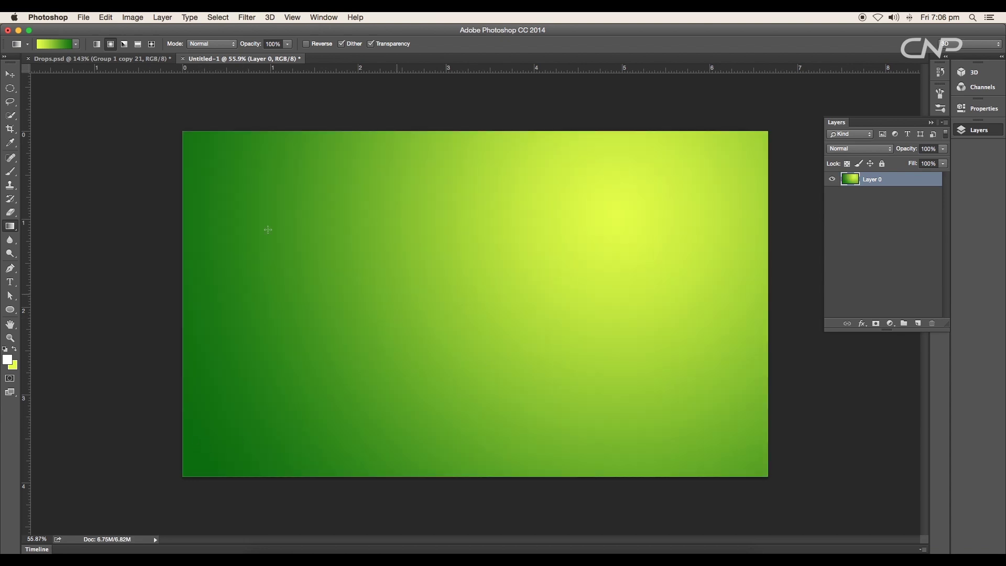
# Step: Add a new empty layer above the gradient background
pyautogui.click(9, 75)
pyautogui.click(71, 102)
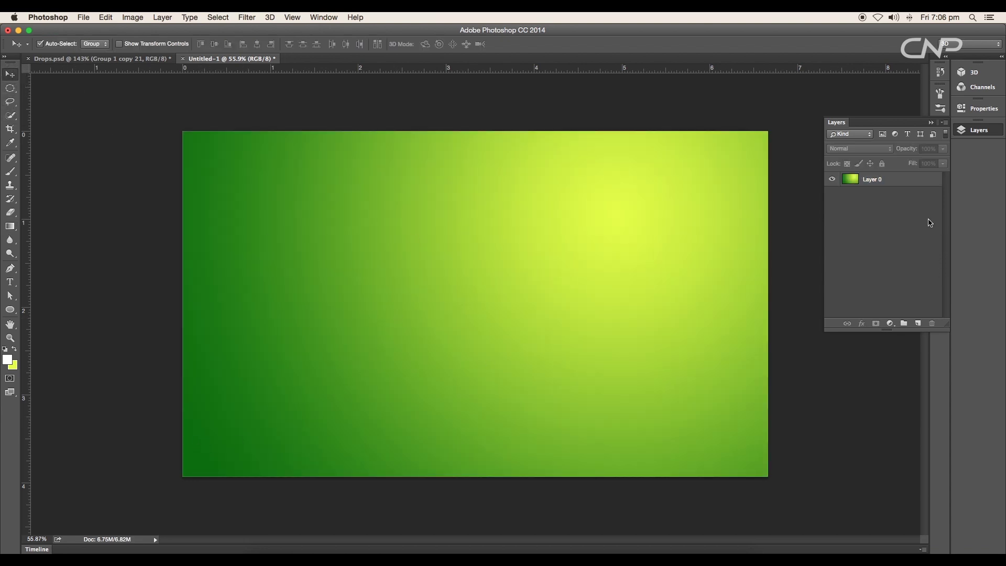
pyautogui.click(918, 323)
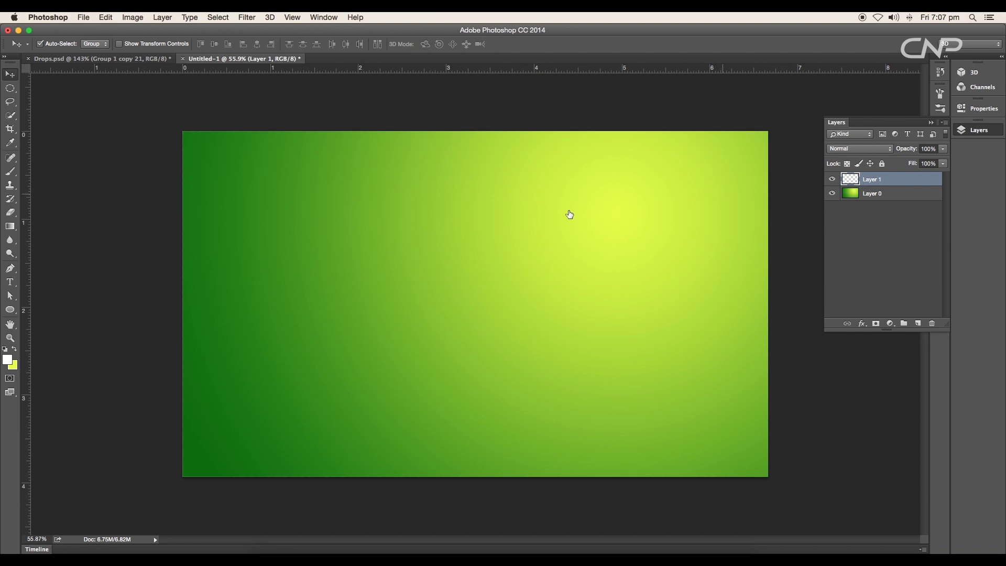
# Step: Paint a single white circle in the brightest area of the background with a hard round 300 px brush
pyautogui.moveTo(10, 171); pyautogui.dragTo(52, 166)
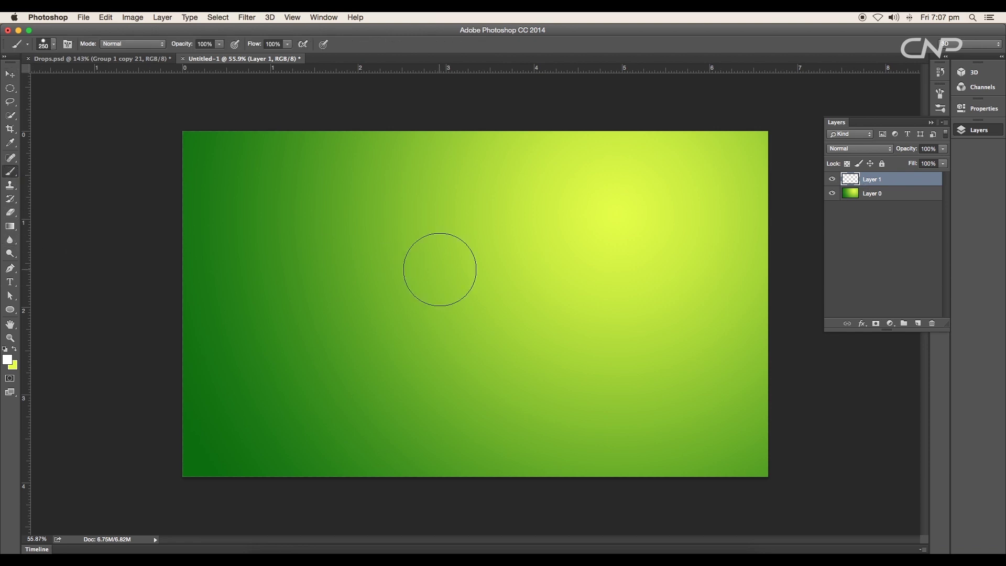
pyautogui.rightClick(439, 263)
pyautogui.click(472, 363)
pyautogui.click(351, 213)
pyautogui.press(']')
pyautogui.press(']')
pyautogui.scroll(5, 608, 260)
pyautogui.scroll(-3, 608, 260)
pyautogui.press('[')
pyautogui.click(636, 253)
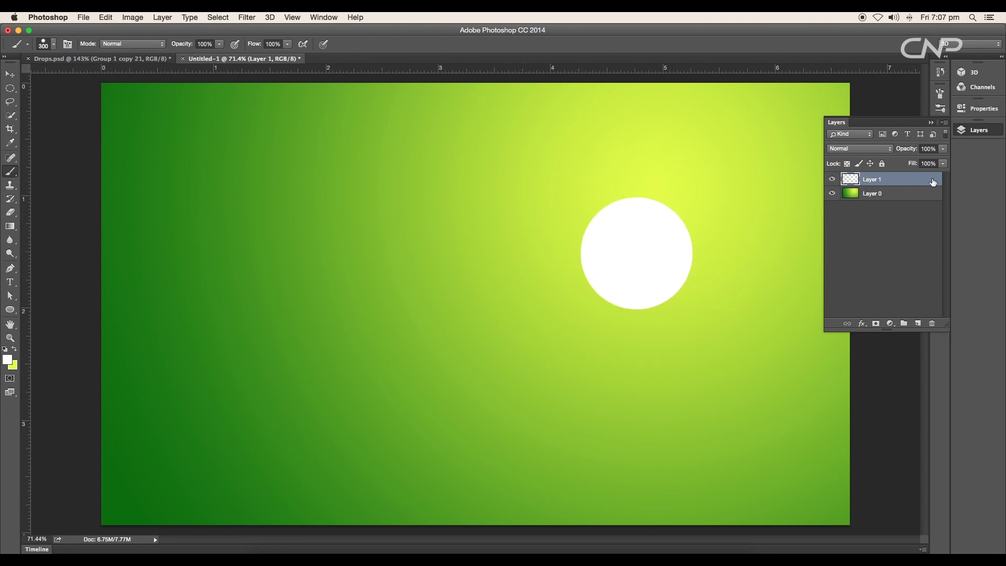
# Step: Set the circle layer's fill to 0% and open its layer style settings
pyautogui.click(942, 164)
pyautogui.moveTo(938, 175); pyautogui.dragTo(876, 180)
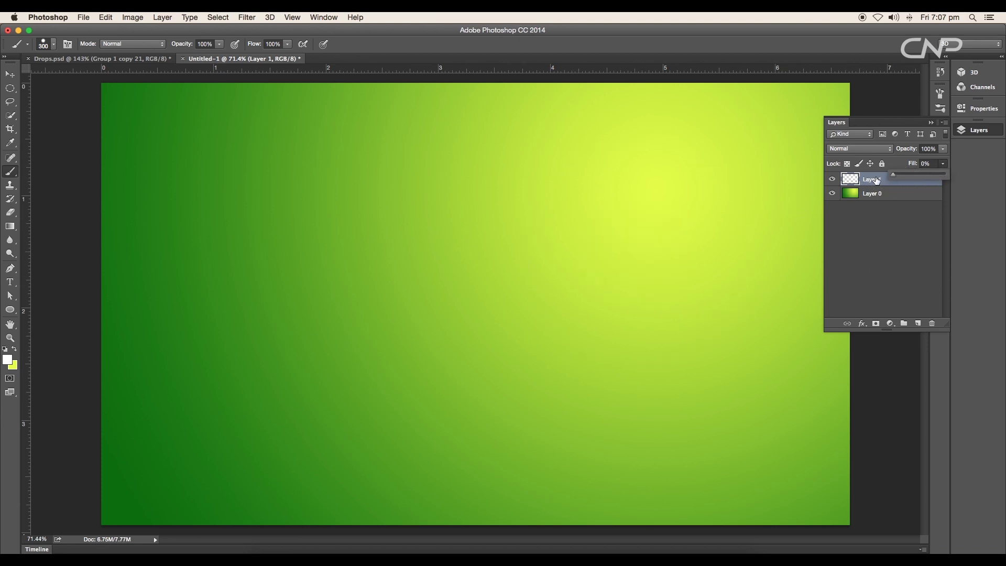
pyautogui.click(939, 187)
pyautogui.doubleClick(935, 185)
pyautogui.moveTo(807, 92); pyautogui.dragTo(241, 162)
# Step: Enable an inner shadow on the circle and set its colour to dark green #277401
pyautogui.click(92, 249)
pyautogui.click(113, 251)
pyautogui.click(284, 196)
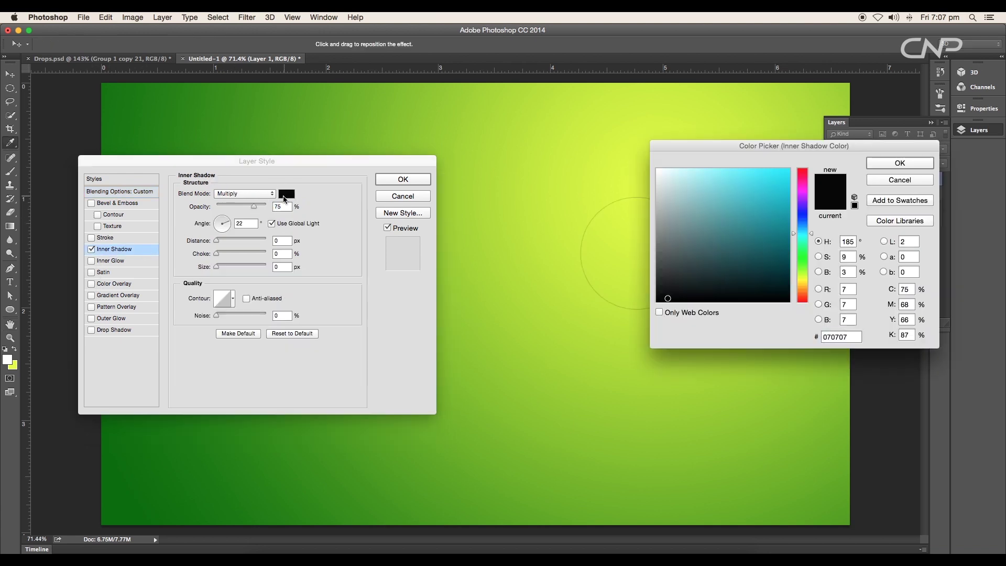
pyautogui.click(884, 271)
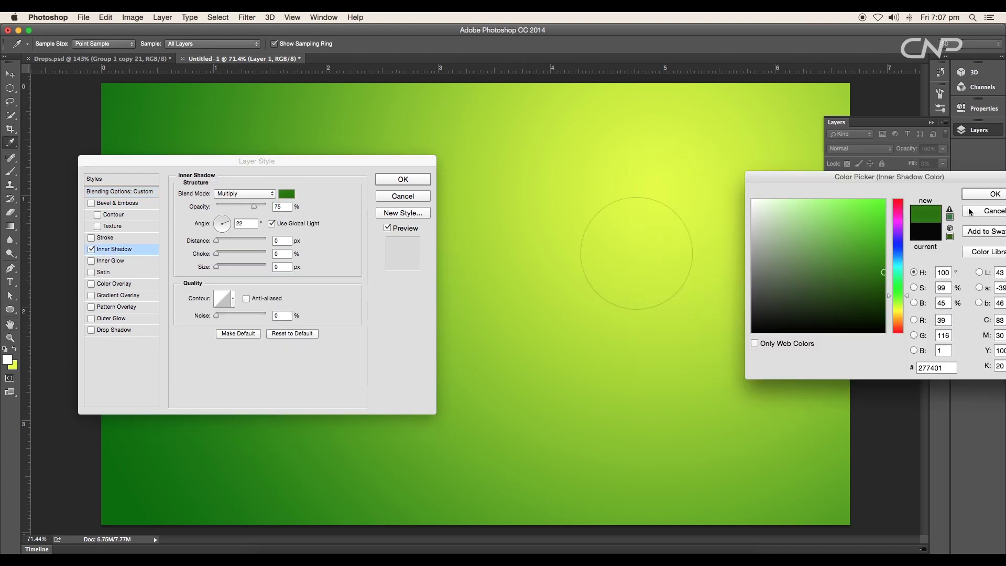
pyautogui.click(977, 198)
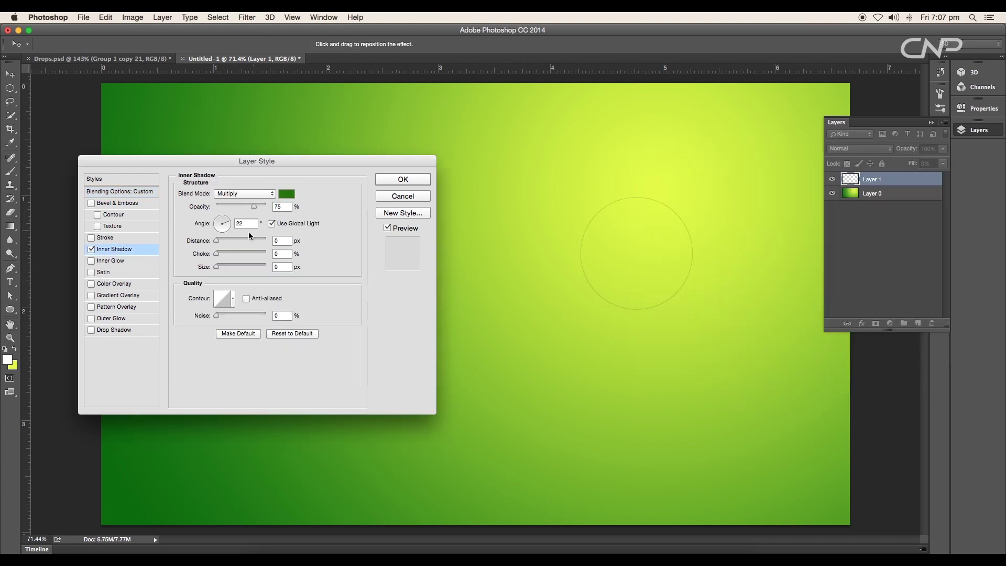
# Step: Set the inner shadow to 100% opacity, 5% choke and 40 px size
pyautogui.moveTo(218, 245); pyautogui.dragTo(229, 271)
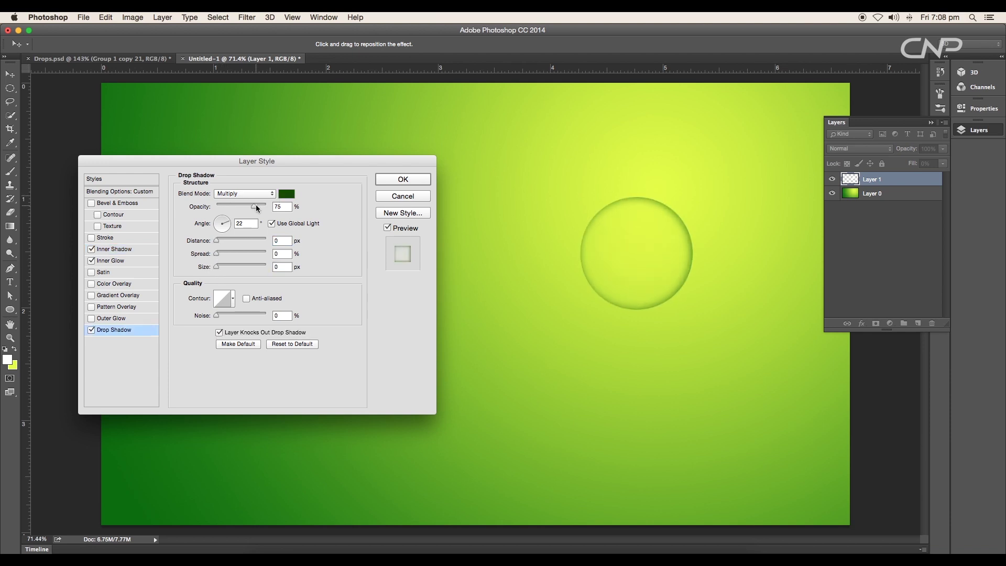
pyautogui.moveTo(257, 208); pyautogui.dragTo(292, 209)
pyautogui.moveTo(217, 254); pyautogui.dragTo(228, 269)
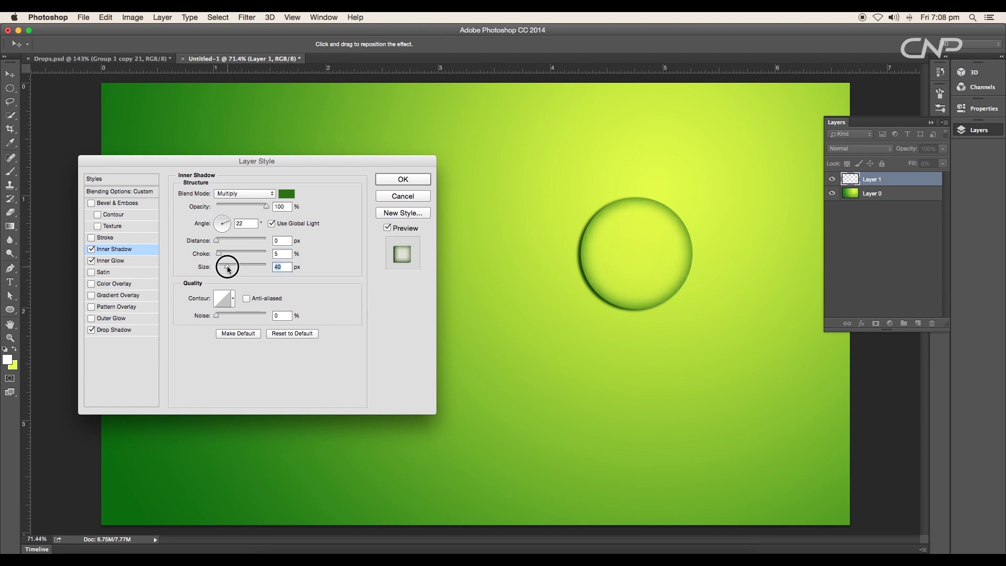
# Step: Change the circle's inner glow colour from yellow-green to a purer bright green
pyautogui.click(131, 261)
pyautogui.click(203, 235)
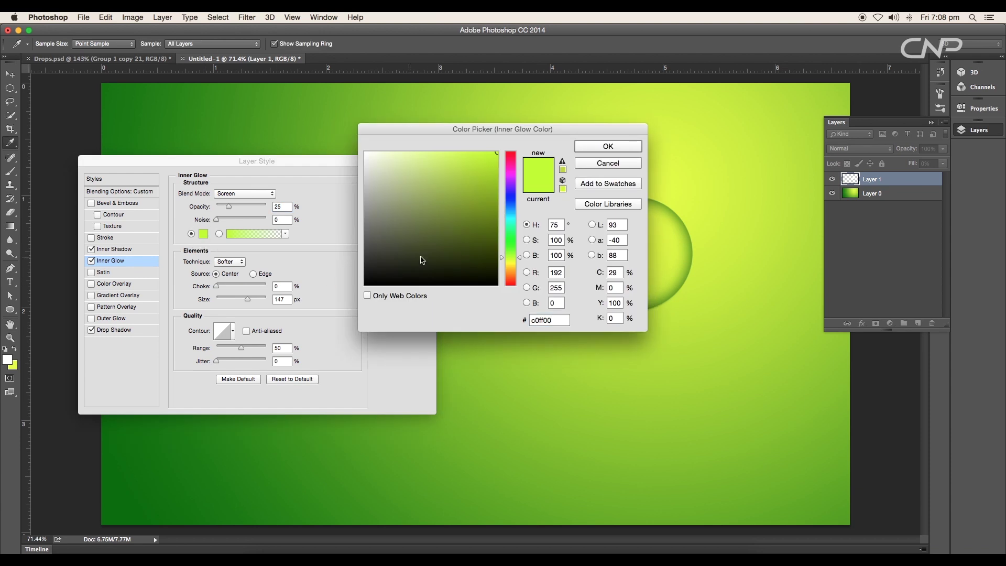
pyautogui.moveTo(514, 257); pyautogui.dragTo(513, 250)
pyautogui.click(629, 152)
# Step: Set the inner glow to Normal blend mode with 144 px size and 25% opacity
pyautogui.click(235, 194)
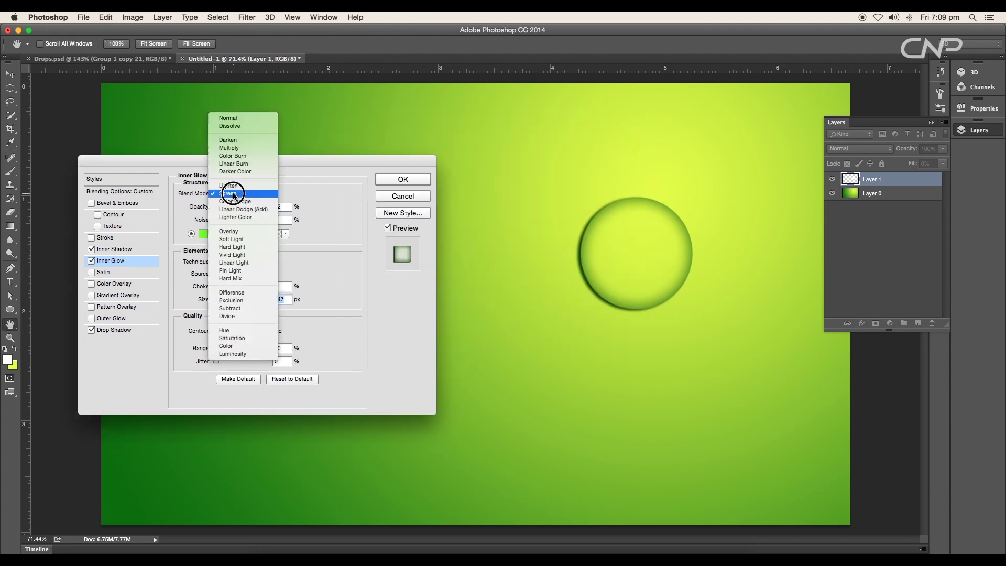
pyautogui.click(241, 121)
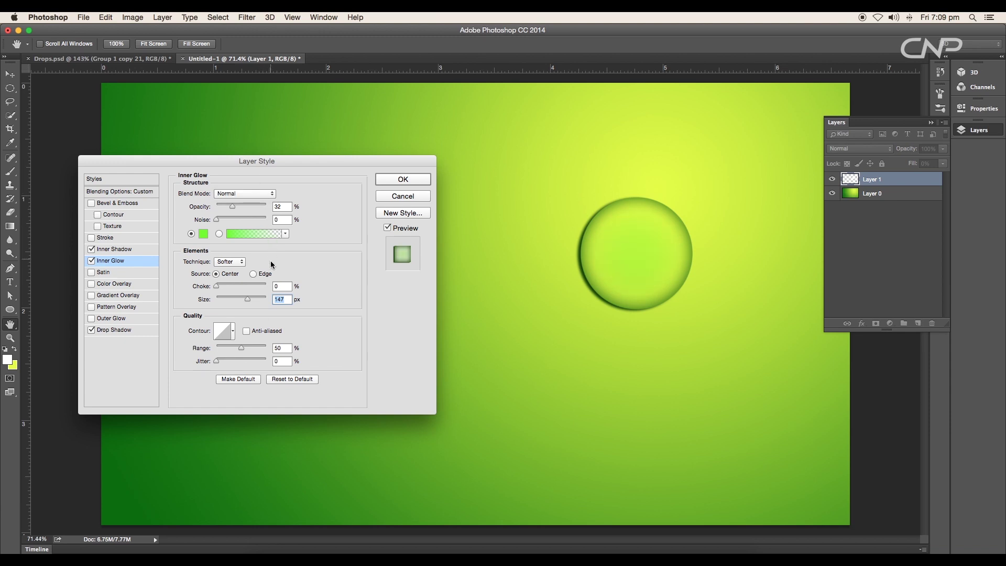
pyautogui.moveTo(248, 301)
pyautogui.mouseDown()
pyautogui.moveTo(232, 300)
pyautogui.moveTo(248, 301)
pyautogui.mouseUp()
pyautogui.moveTo(234, 208); pyautogui.dragTo(227, 206)
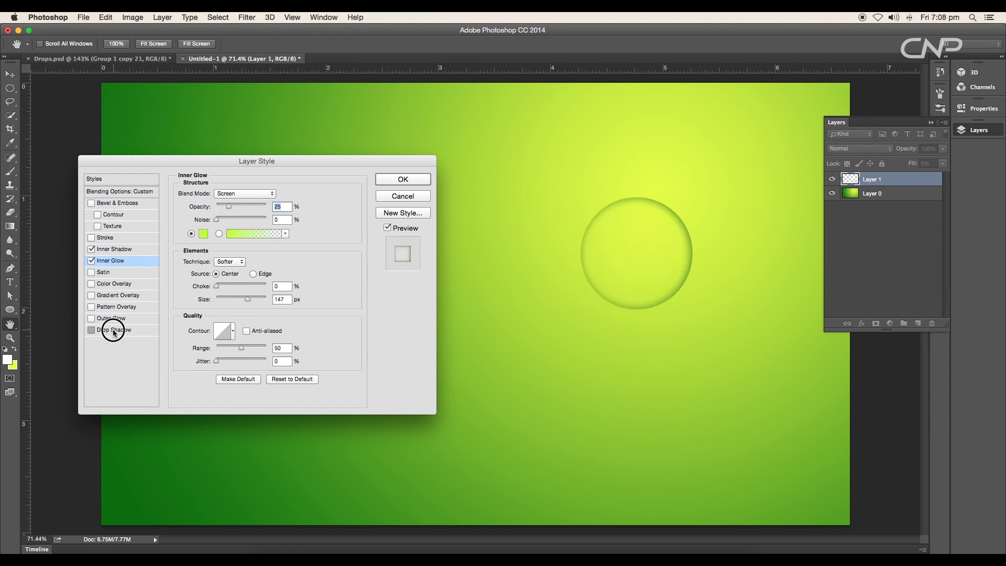
# Step: Enable a drop shadow on the circle and set its colour to dark green #134801
pyautogui.click(113, 330)
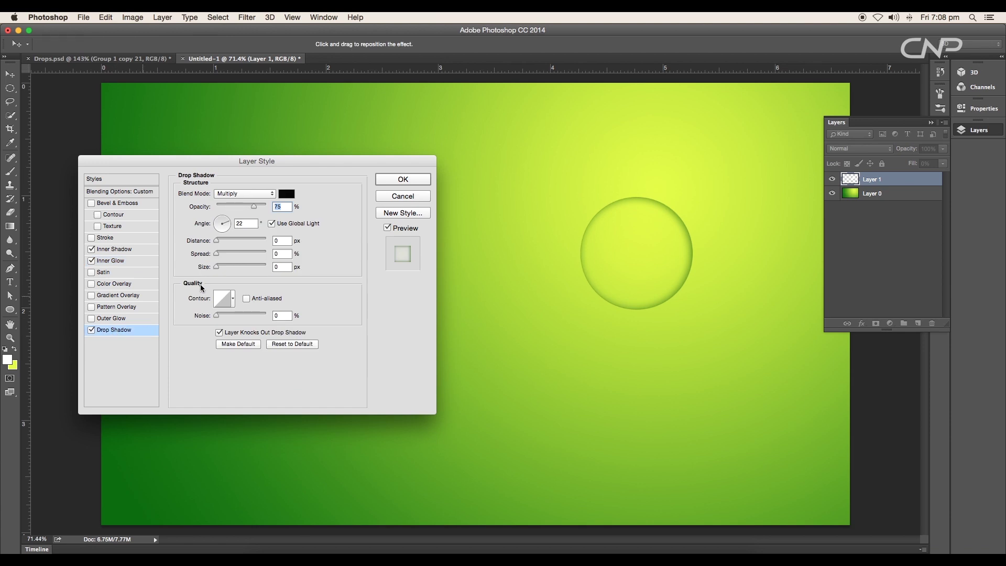
pyautogui.click(287, 194)
pyautogui.click(512, 244)
pyautogui.moveTo(495, 231); pyautogui.dragTo(496, 247)
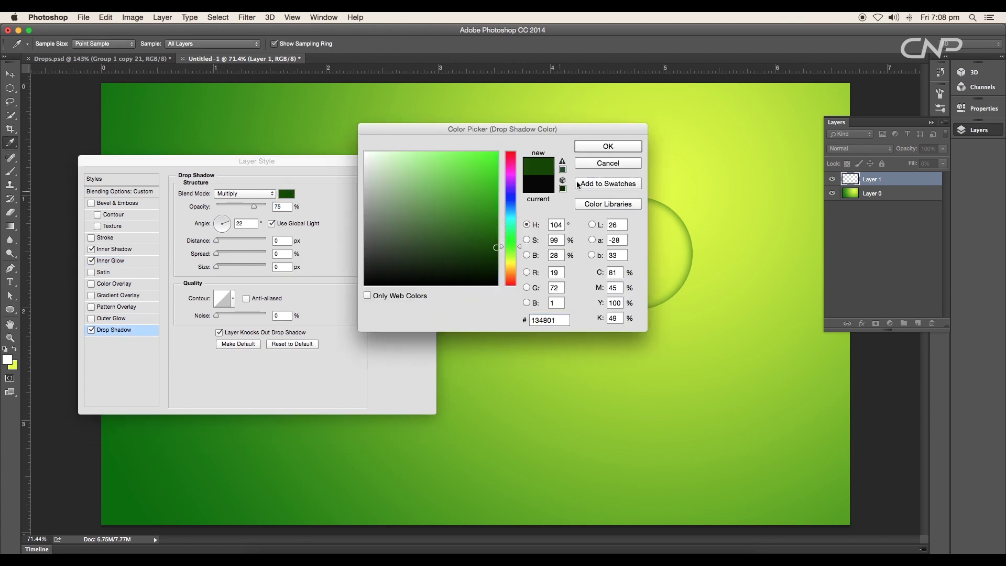
pyautogui.click(603, 146)
# Step: Set the drop shadow's opacity to 100%, give it a small distance and size, and apply the layer style
pyautogui.moveTo(258, 207); pyautogui.dragTo(280, 208)
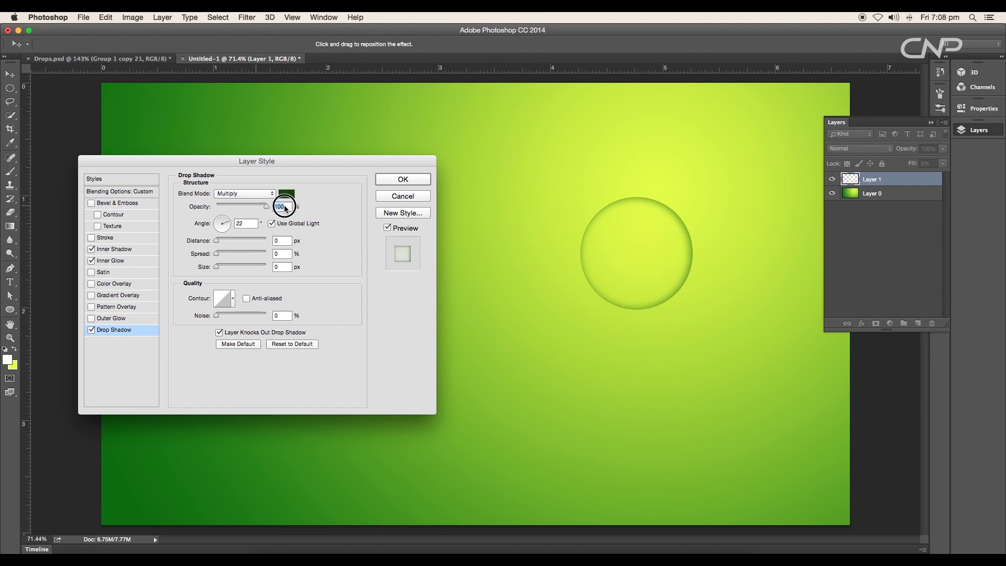
pyautogui.moveTo(220, 244); pyautogui.dragTo(222, 242)
pyautogui.click(220, 266)
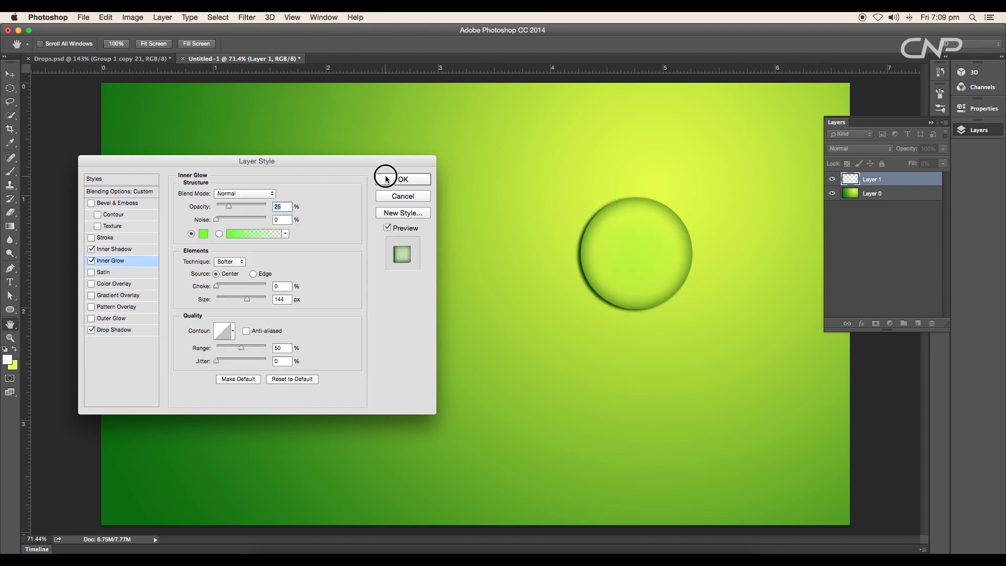
pyautogui.click(402, 179)
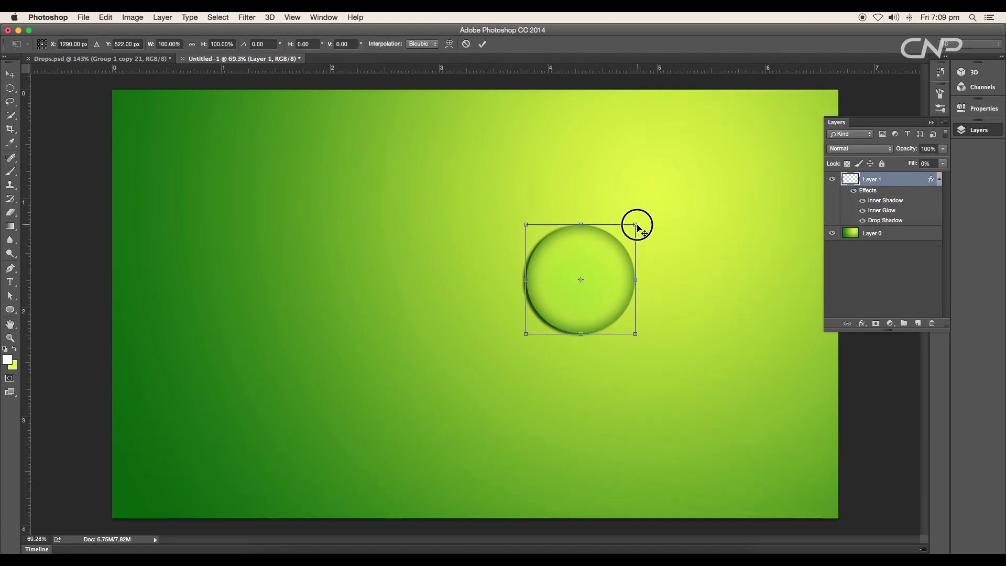
# Step: Scale the droplet up slightly and move it up and to the right on the canvas
pyautogui.moveTo(636, 222); pyautogui.dragTo(645, 217)
pyautogui.moveTo(626, 265); pyautogui.dragTo(646, 265)
pyautogui.press('Return')
pyautogui.click(646, 261)
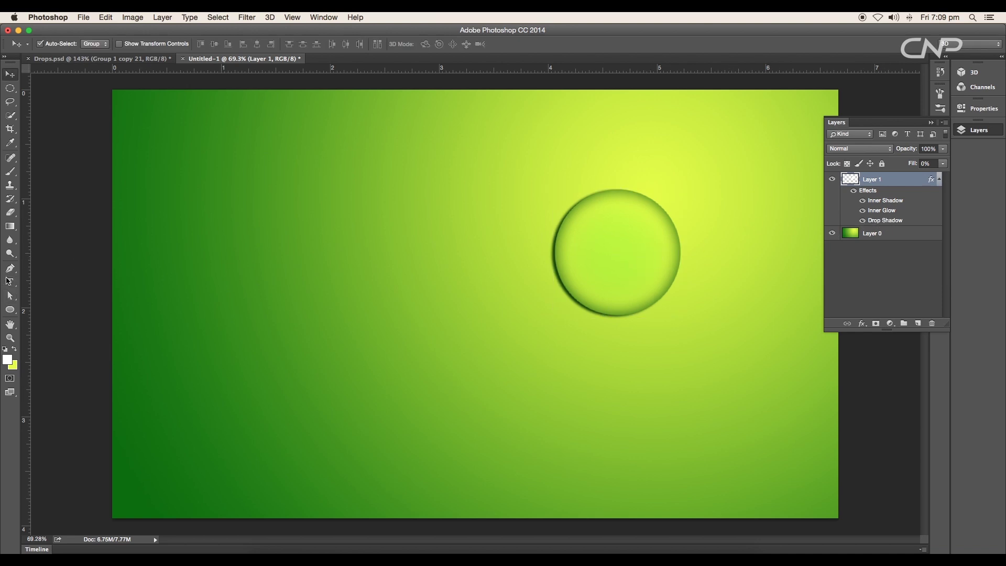
# Step: Draw a narrow upright white ellipse in the right half of the droplet as a highlight
pyautogui.click(10, 310)
pyautogui.moveTo(635, 236)
pyautogui.mouseDown()
pyautogui.moveTo(662, 291)
pyautogui.moveTo(642, 252)
pyautogui.mouseUp()
pyautogui.click(10, 74)
pyautogui.click(835, 181)
pyautogui.click(862, 190)
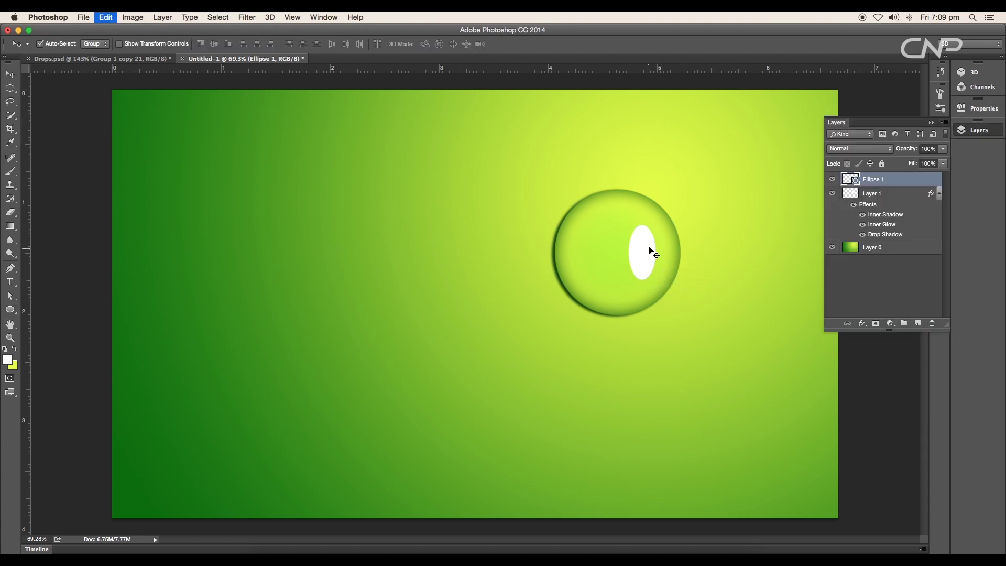
# Step: Transform the white ellipse so it tilts to the right and becomes slightly wider
pyautogui.press('super+t')
pyautogui.moveTo(669, 220); pyautogui.dragTo(676, 221)
pyautogui.moveTo(628, 252); pyautogui.dragTo(626, 255)
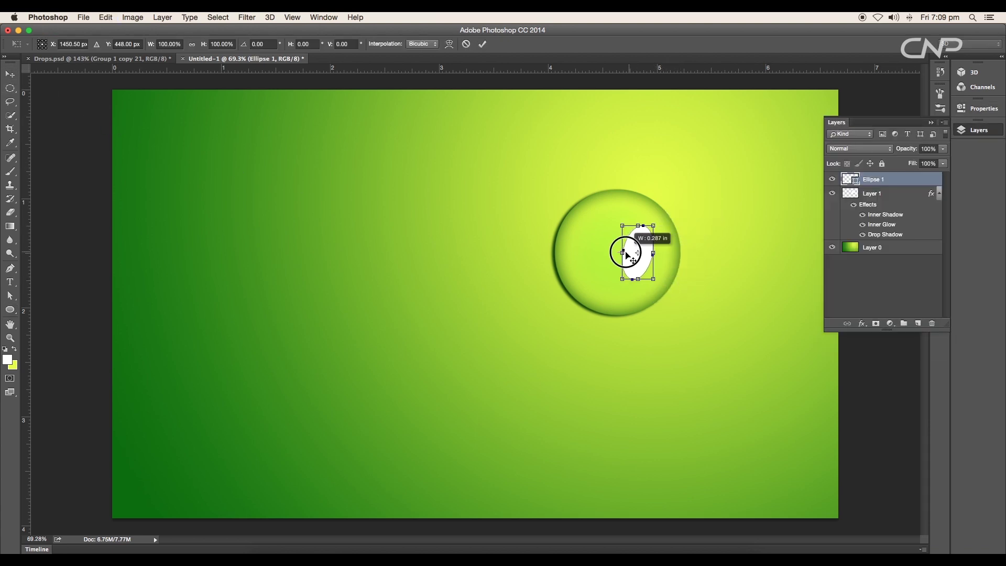
pyautogui.press('Return')
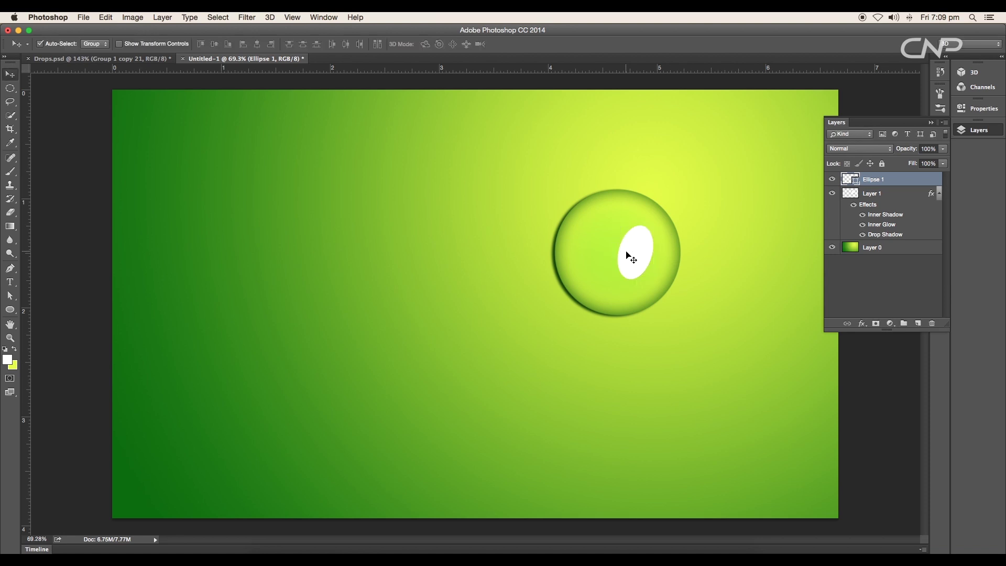
# Step: Add a layer mask to the ellipse and hide a round notch at its lower end with a 60 px black brush
pyautogui.click(881, 325)
pyautogui.press('d')
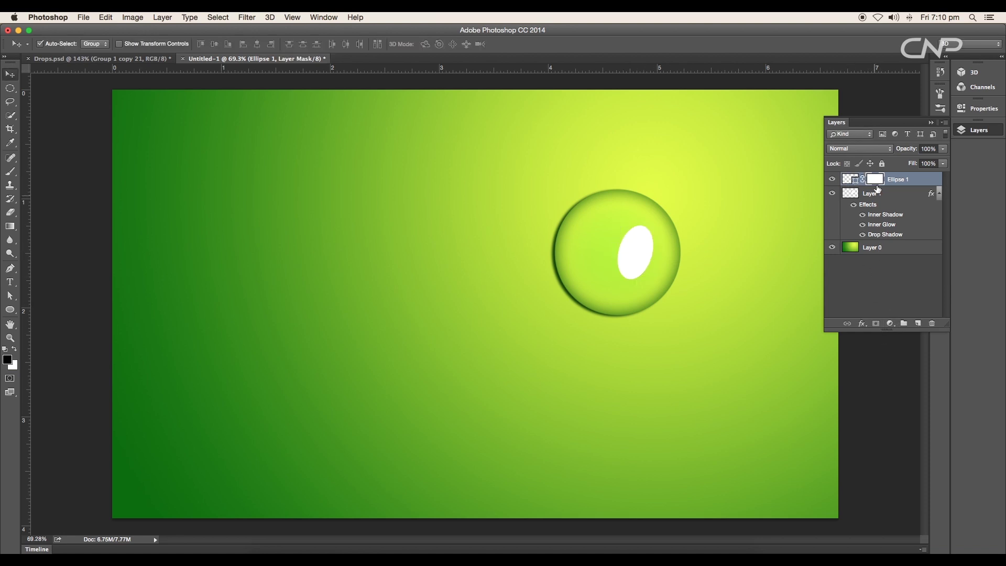
pyautogui.press('b')
pyautogui.press('[')
pyautogui.press('[')
pyautogui.press('[')
pyautogui.press('[')
pyautogui.press('[')
pyautogui.press('[')
pyautogui.press('[')
pyautogui.press('[')
pyautogui.press('[')
pyautogui.press('[')
pyautogui.click(630, 270)
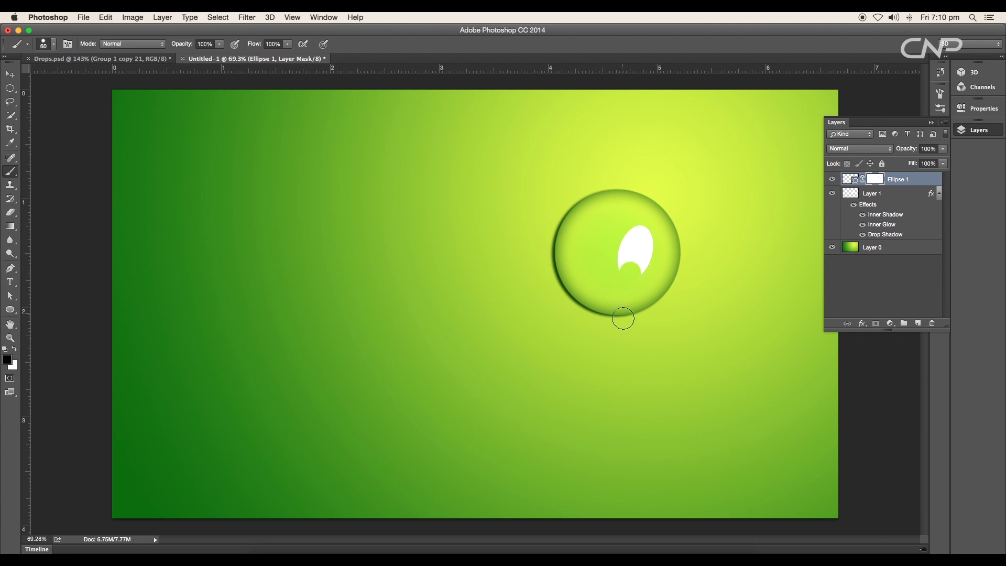
# Step: Duplicate the masked highlight and scale the copy down to a small reflection near the droplet's upper edge
pyautogui.press('v')
pyautogui.moveTo(645, 253); pyautogui.dragTo(649, 255)
pyautogui.scroll(5, 649, 254)
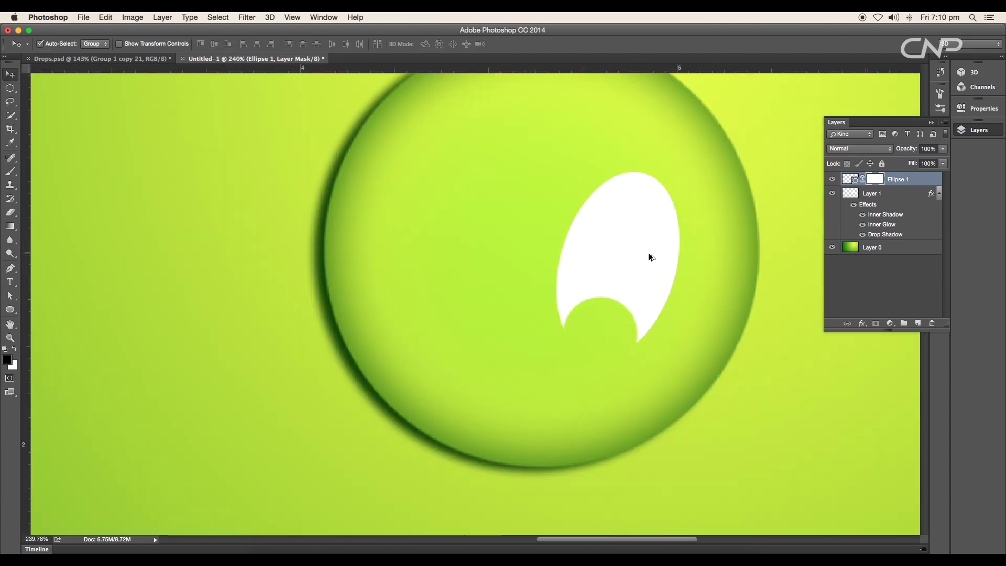
pyautogui.scroll(-2, 649, 254)
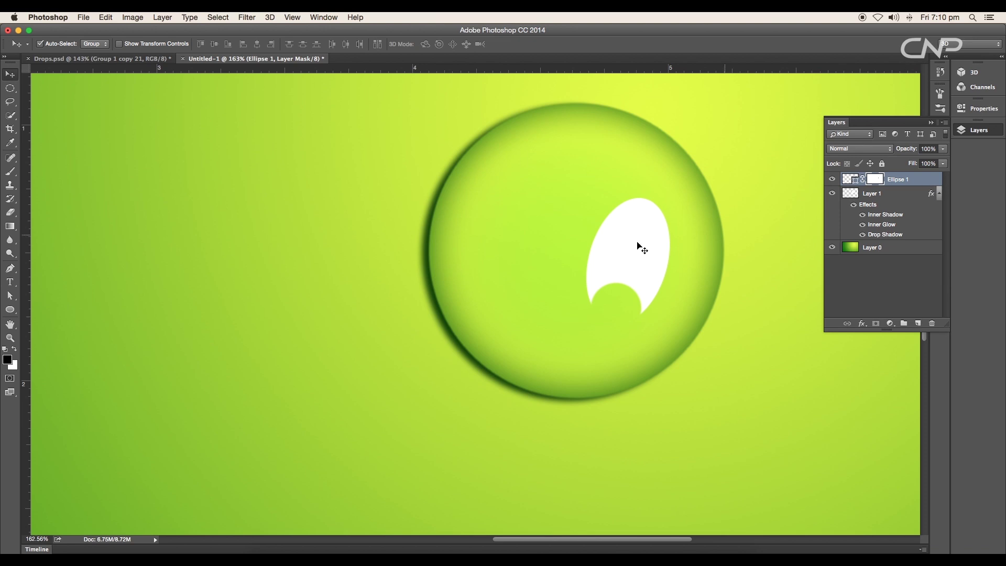
pyautogui.moveTo(630, 252); pyautogui.dragTo(596, 189)
pyautogui.hotkey('ctrl', 't')
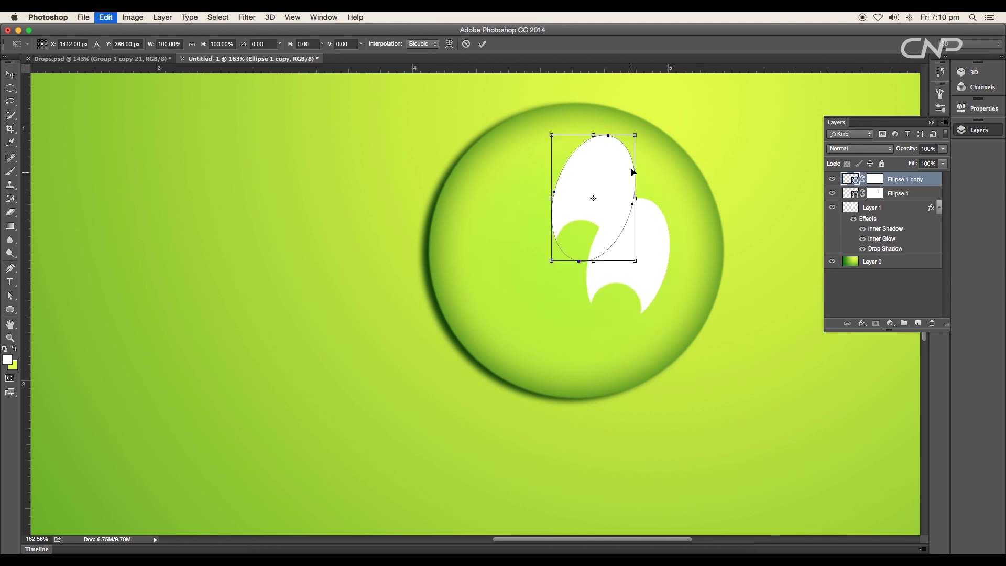
pyautogui.moveTo(636, 135); pyautogui.dragTo(600, 165)
pyautogui.press('Return')
pyautogui.scroll(-5, 599, 165)
pyautogui.scroll(5, 608, 217)
pyautogui.press('super+t')
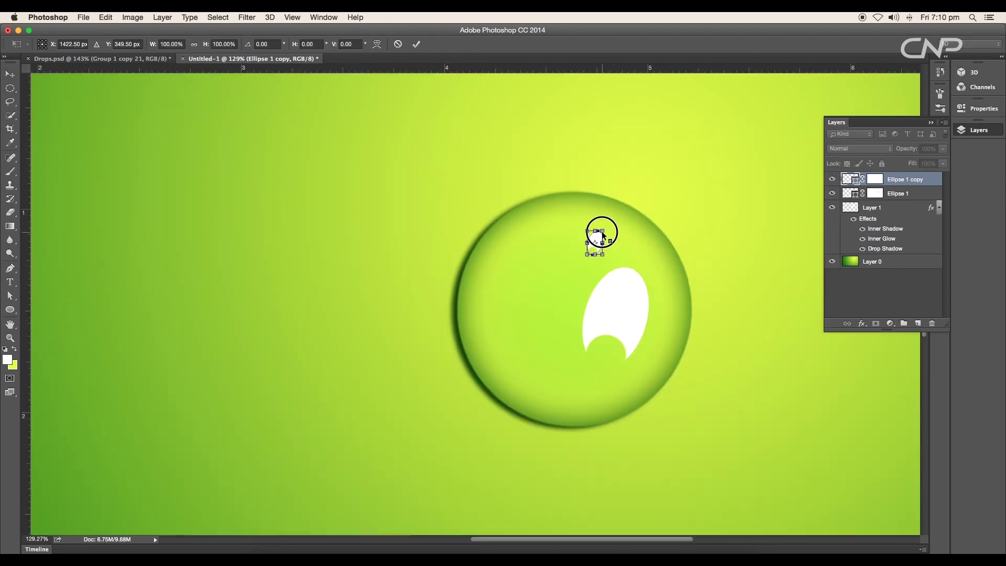
pyautogui.press('Return')
# Step: Duplicate the small reflection and shape the pair into a narrow sliver beside a slightly wider one
pyautogui.moveTo(601, 235); pyautogui.dragTo(556, 263)
pyautogui.scroll(5, 590, 226)
pyautogui.press('super+t')
pyautogui.moveTo(556, 229)
pyautogui.mouseDown()
pyautogui.moveTo(556, 215)
pyautogui.moveTo(581, 211)
pyautogui.moveTo(566, 241)
pyautogui.mouseUp()
pyautogui.press('Return')
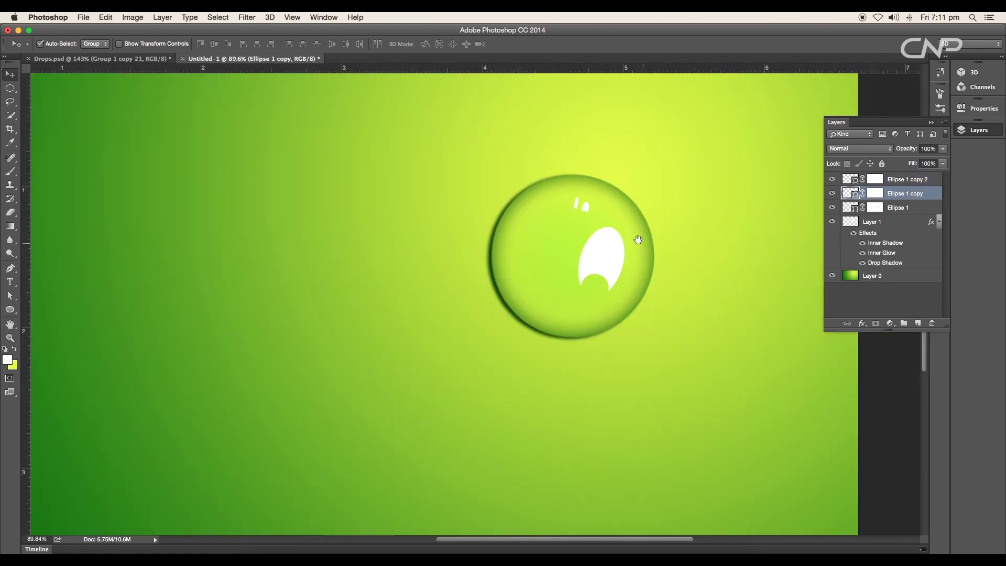
# Step: Open the layer style of the large Ellipse 1 highlight and enable an inner glow
pyautogui.scroll(4, 615, 272)
pyautogui.press('h')
pyautogui.doubleClick(929, 209)
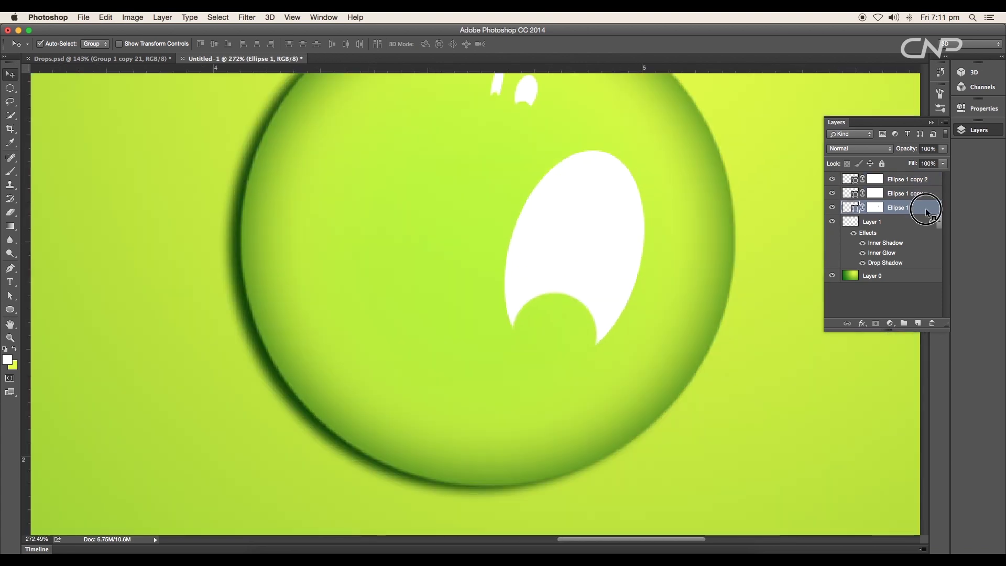
pyautogui.click(110, 318)
pyautogui.click(92, 249)
pyautogui.click(92, 249)
pyautogui.click(92, 260)
pyautogui.click(111, 260)
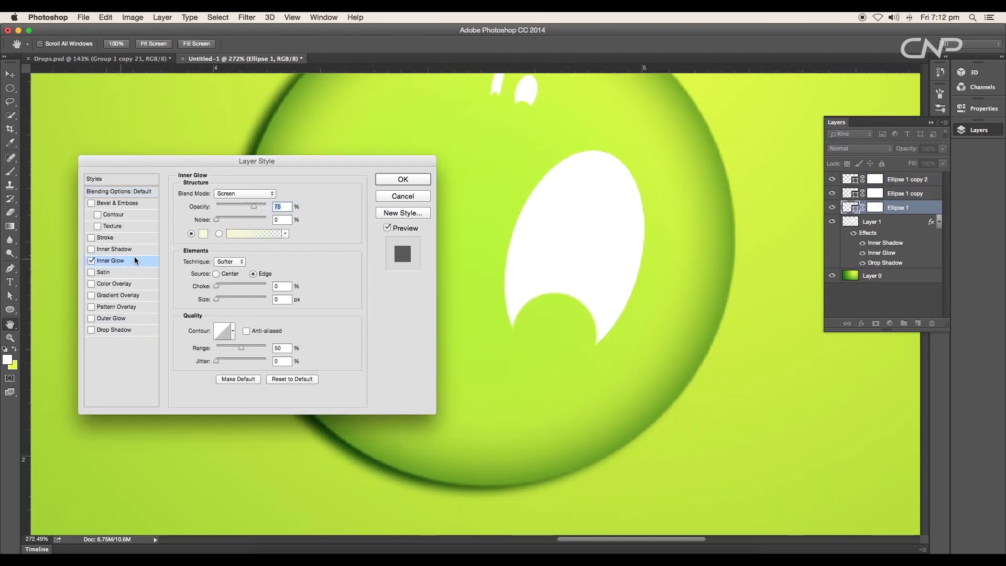
# Step: Set the highlight's inner glow colour to a bright yellow-green
pyautogui.click(204, 234)
pyautogui.moveTo(478, 166); pyautogui.dragTo(510, 263)
pyautogui.click(510, 257)
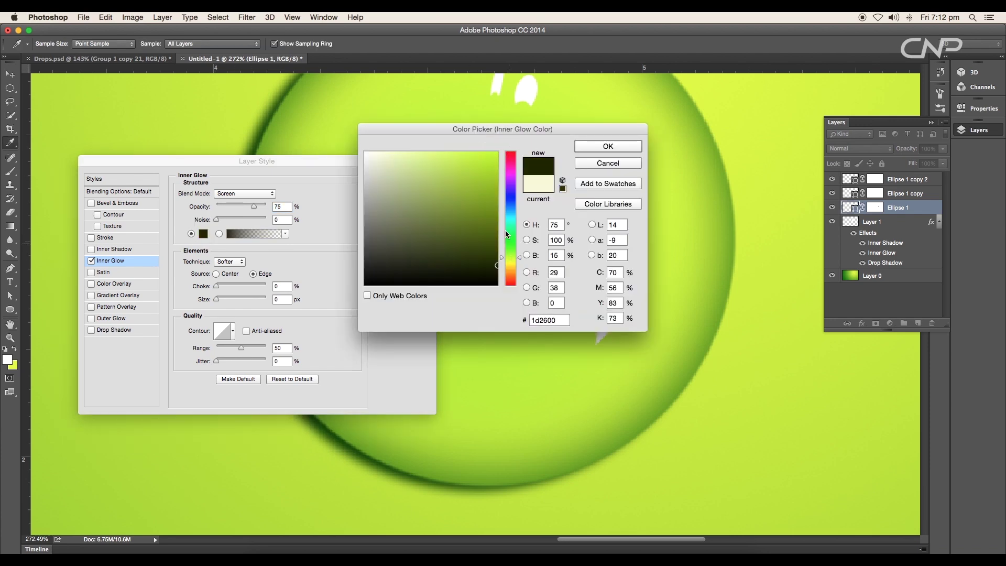
pyautogui.moveTo(496, 160); pyautogui.dragTo(505, 147)
pyautogui.click(608, 146)
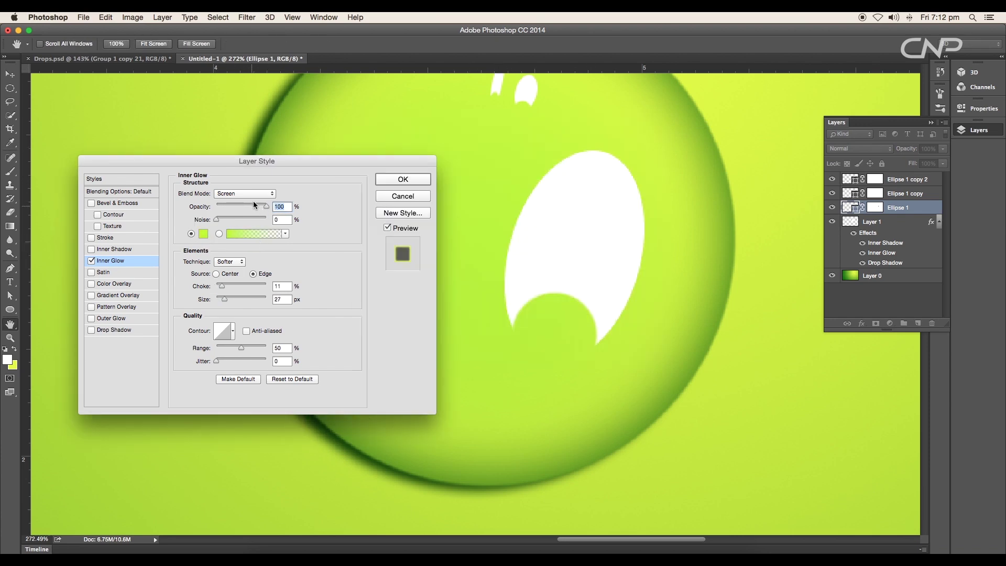
# Step: Set the inner glow of the Ellipse 1 highlight to Normal blending, 80% opacity, 0% choke and about 6 px size, and apply the style
pyautogui.click(245, 193)
pyautogui.click(246, 115)
pyautogui.moveTo(224, 298); pyautogui.dragTo(220, 303)
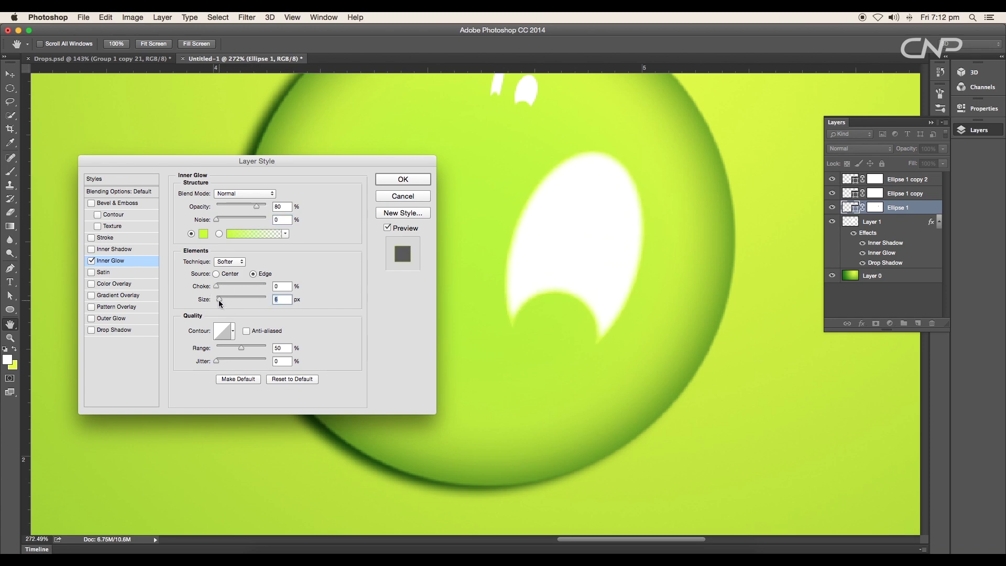
pyautogui.click(405, 177)
# Step: Bring the two small white reflections near the droplet's upper edge closer together
pyautogui.scroll(-10, 529, 305)
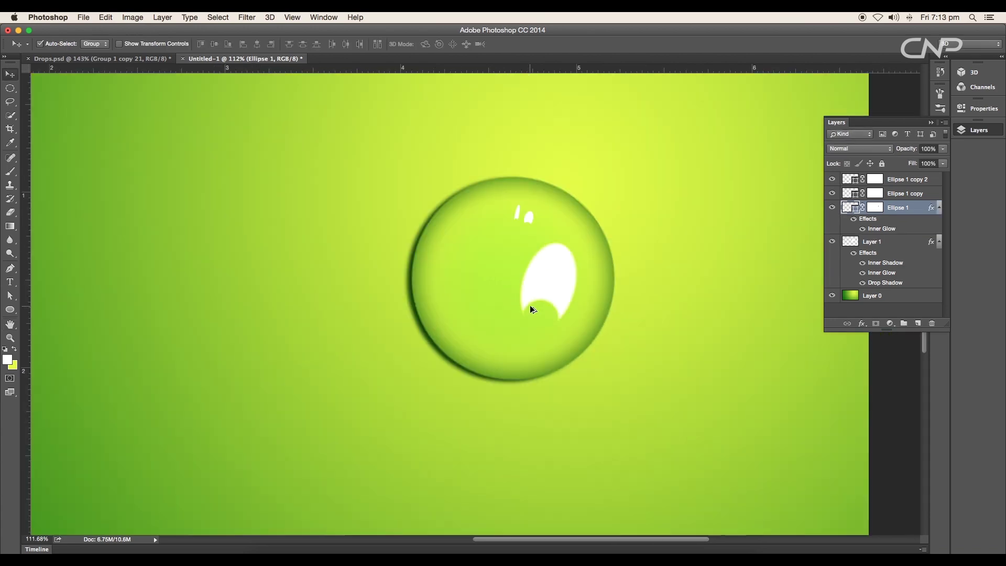
pyautogui.scroll(5, 711, 243)
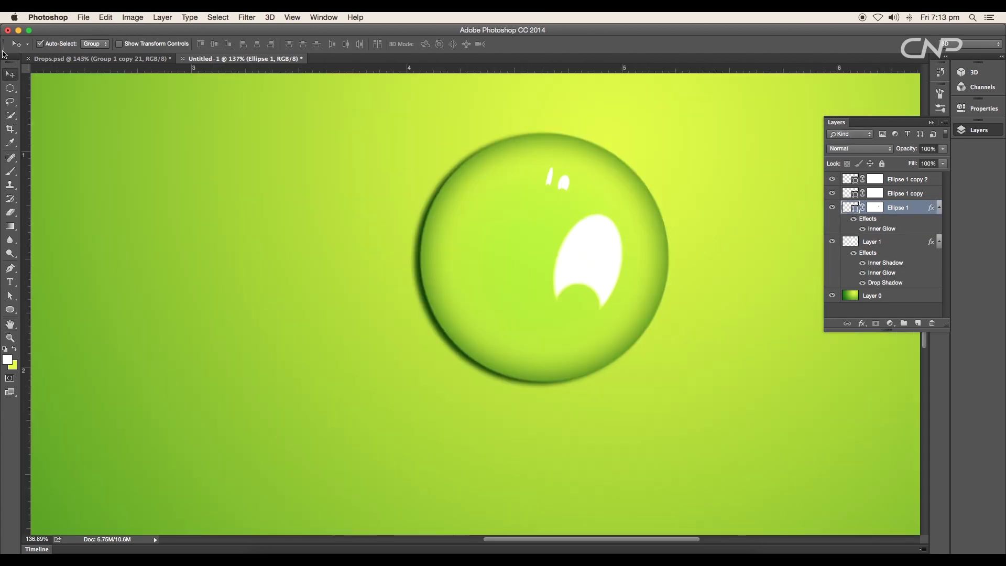
pyautogui.click(147, 131)
pyautogui.click(552, 178)
pyautogui.moveTo(569, 182); pyautogui.dragTo(555, 174)
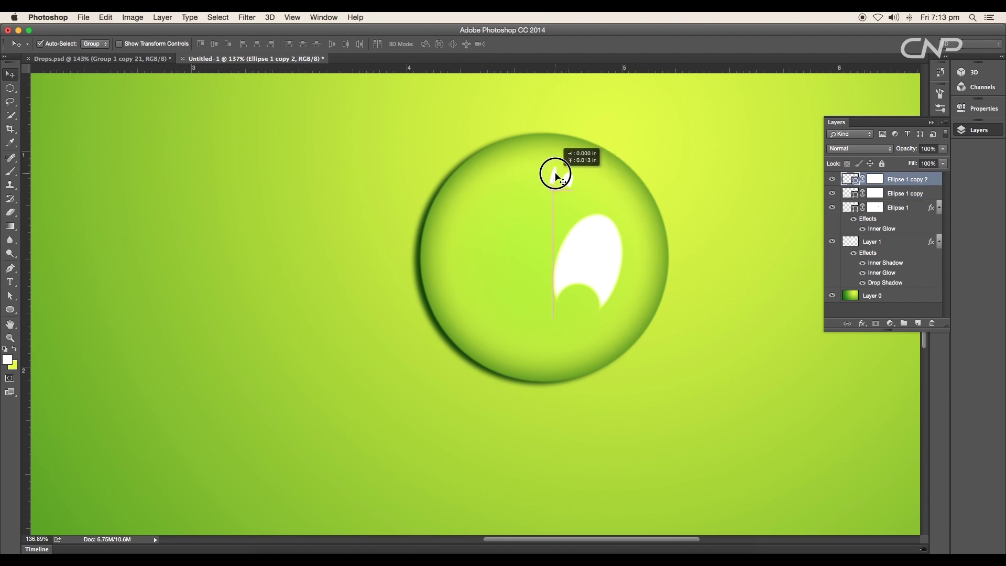
# Step: Add a Pattern Overlay with a grainy noise pattern to the droplet's Layer 1 style
pyautogui.scroll(-5, 618, 231)
pyautogui.scroll(4, 599, 267)
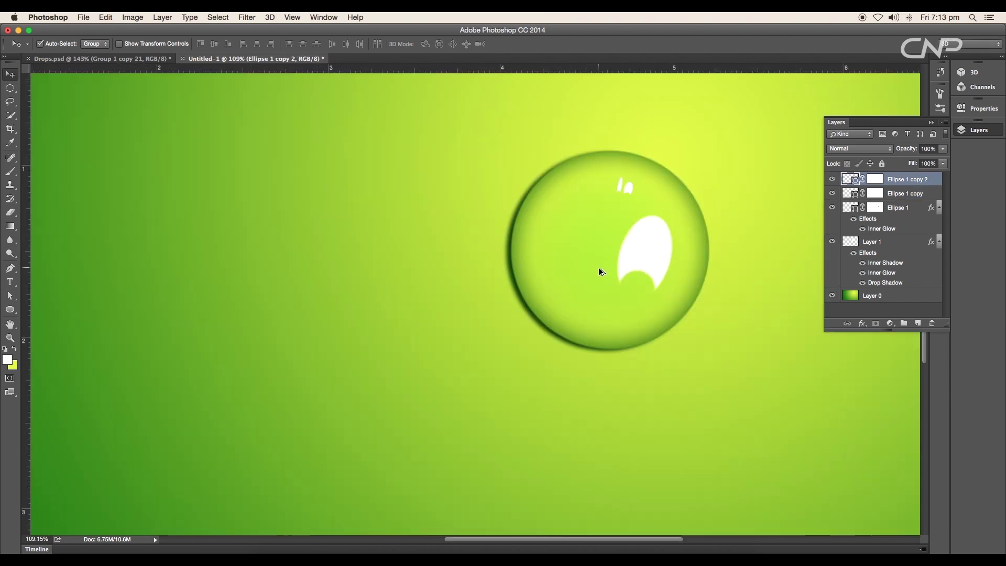
pyautogui.click(606, 316)
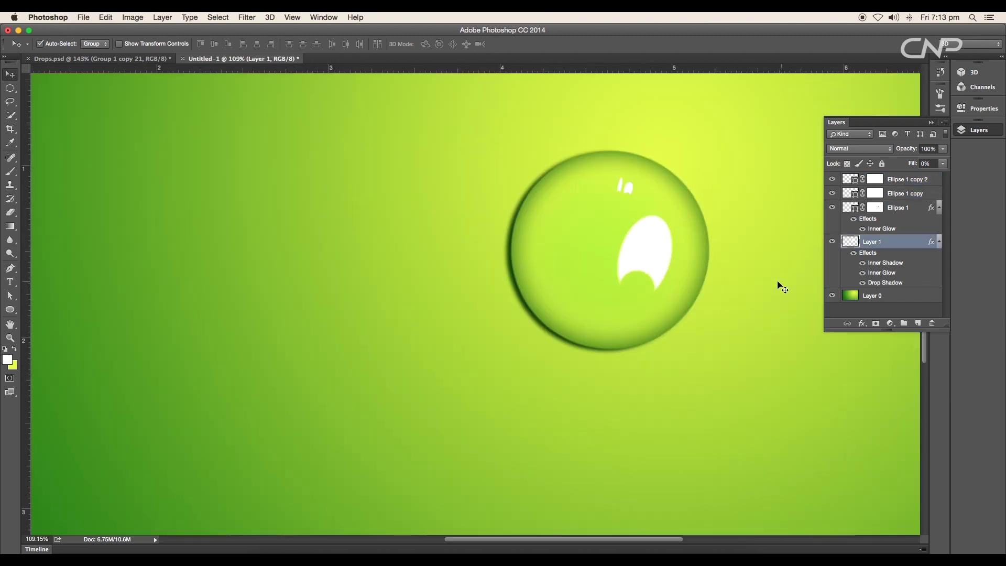
pyautogui.doubleClick(885, 263)
pyautogui.moveTo(208, 165); pyautogui.dragTo(128, 123)
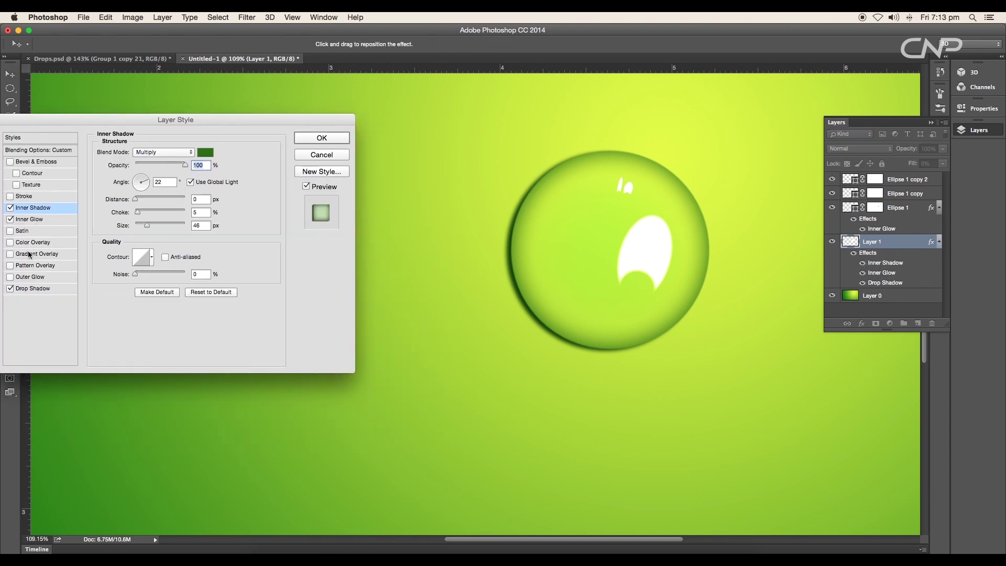
pyautogui.click(30, 266)
pyautogui.click(167, 192)
pyautogui.click(114, 247)
pyautogui.click(114, 233)
pyautogui.click(167, 189)
# Step: Lower the pattern overlay's opacity to about 6%, enlarge its scale to about 362% and apply the style
pyautogui.moveTo(185, 165); pyautogui.dragTo(138, 165)
pyautogui.moveTo(160, 213); pyautogui.dragTo(167, 213)
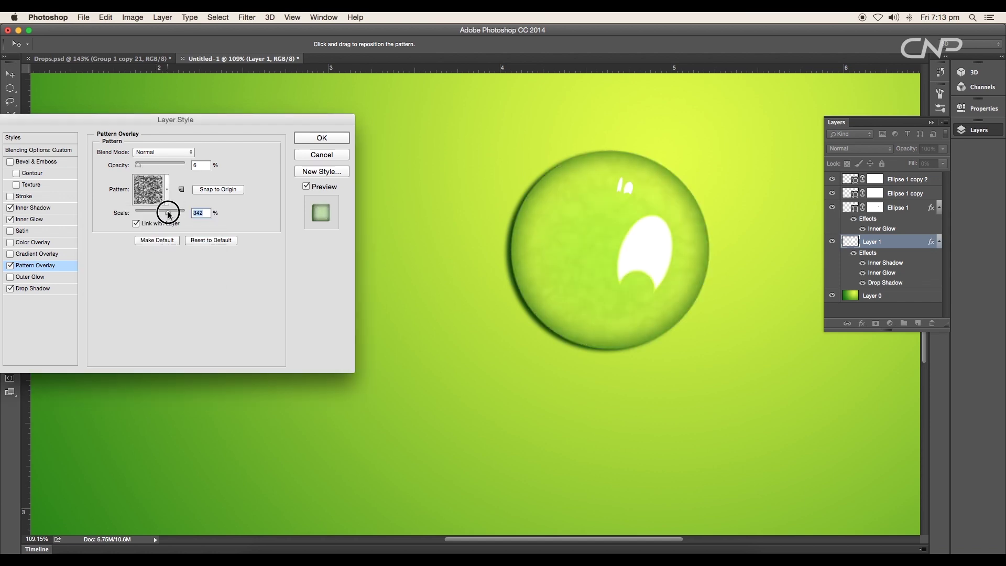
pyautogui.click(139, 167)
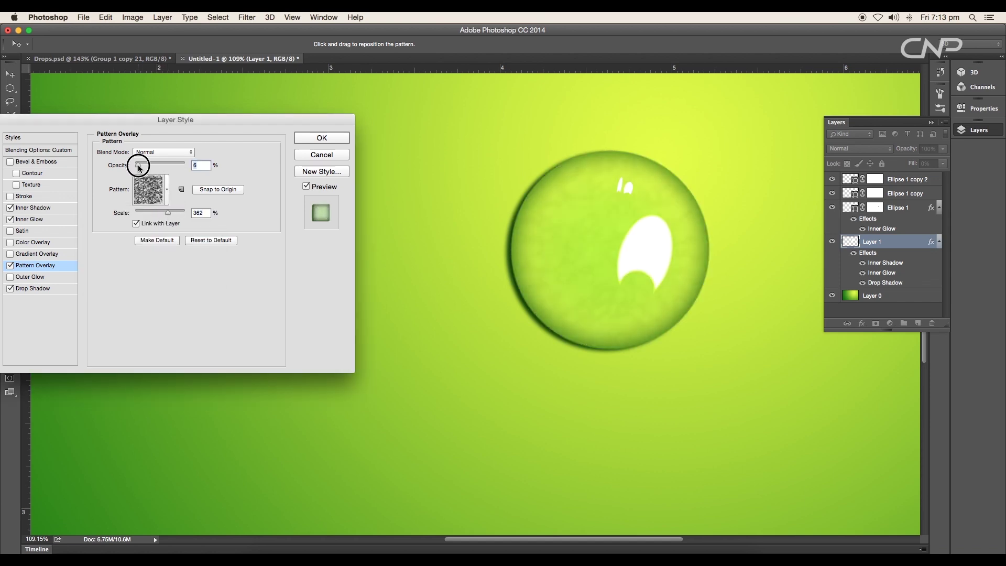
pyautogui.moveTo(141, 168); pyautogui.dragTo(139, 167)
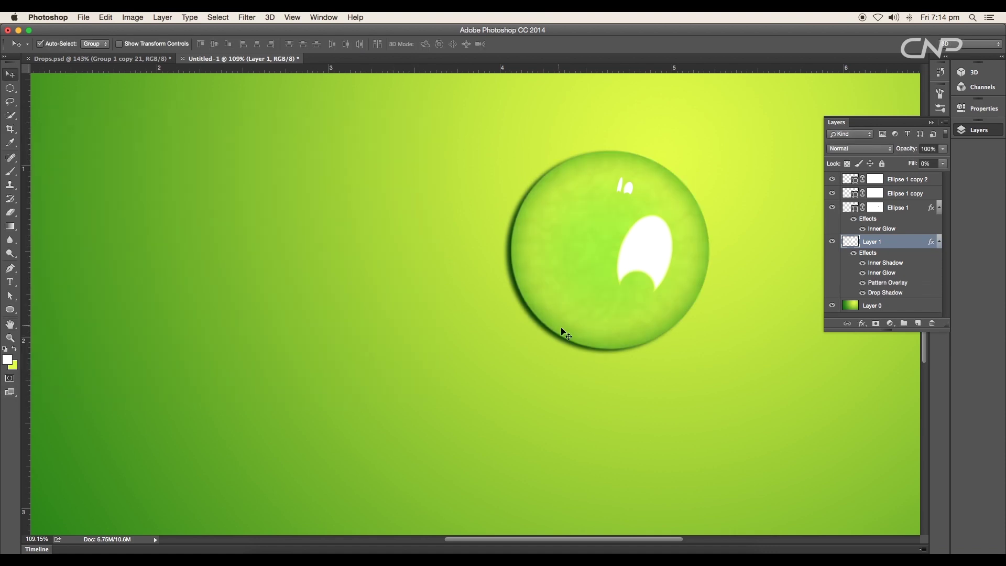
# Step: Cut a jagged notch from the right edge of the large Ellipse 1 highlight by filling a lasso selection with black on its layer mask
pyautogui.scroll(-5, 514, 344)
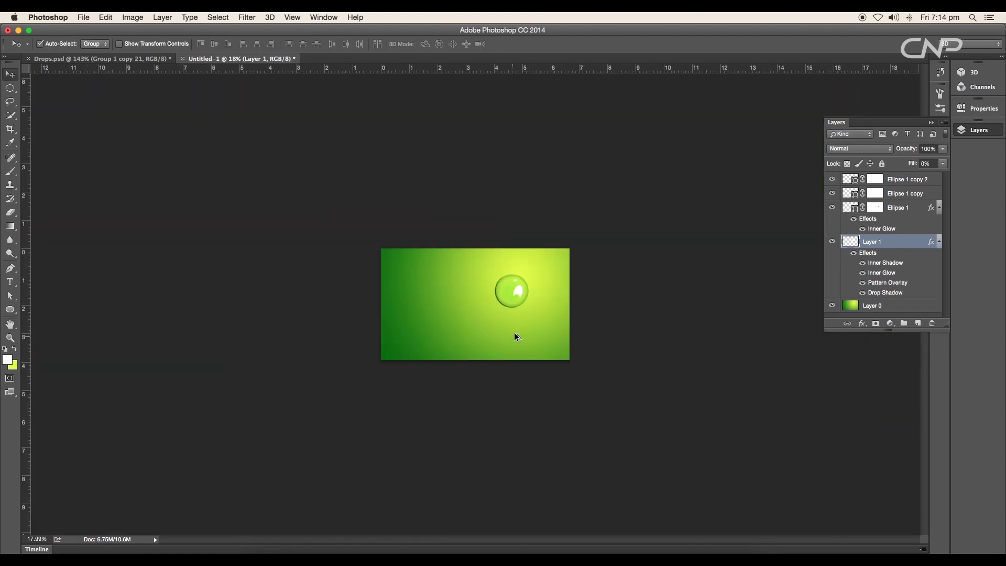
pyautogui.scroll(4, 526, 272)
pyautogui.scroll(5, 671, 273)
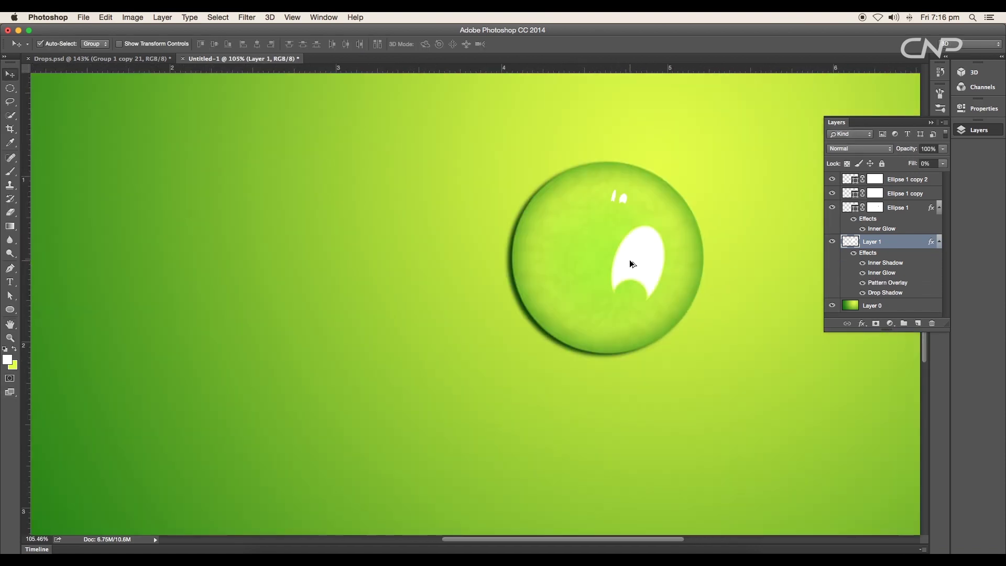
pyautogui.scroll(2, 630, 265)
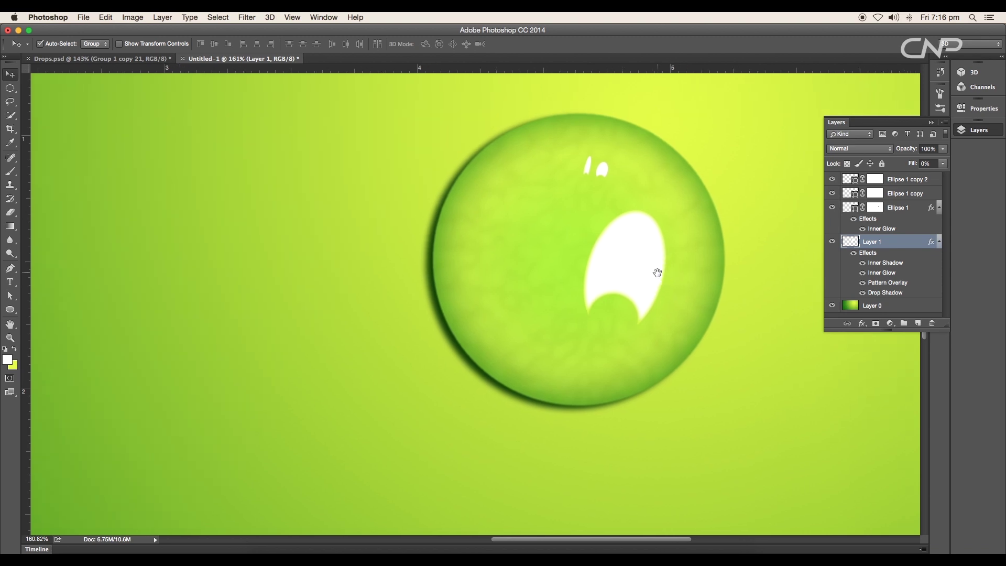
pyautogui.hotkey('alt', ']')
pyautogui.click(876, 208)
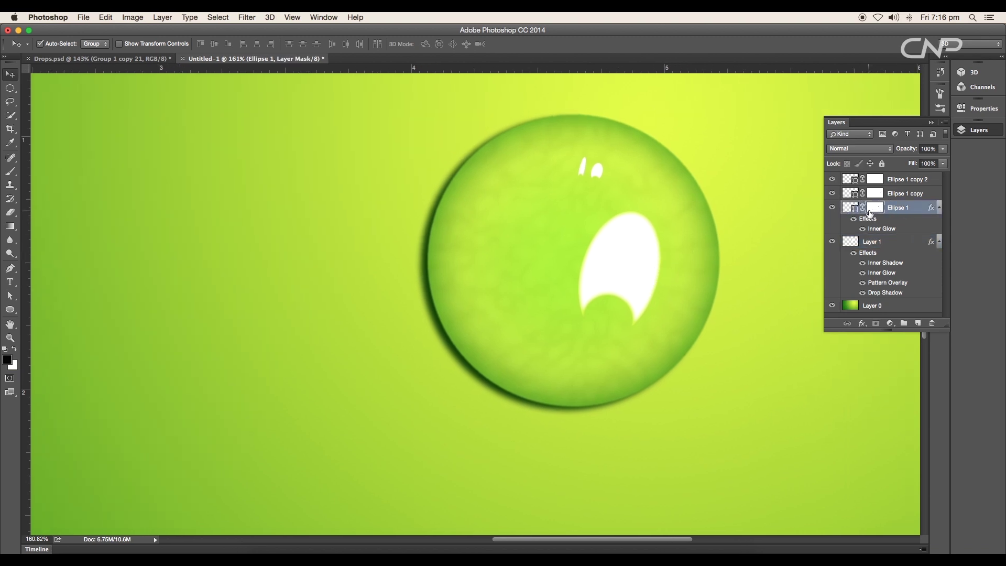
pyautogui.click(11, 105)
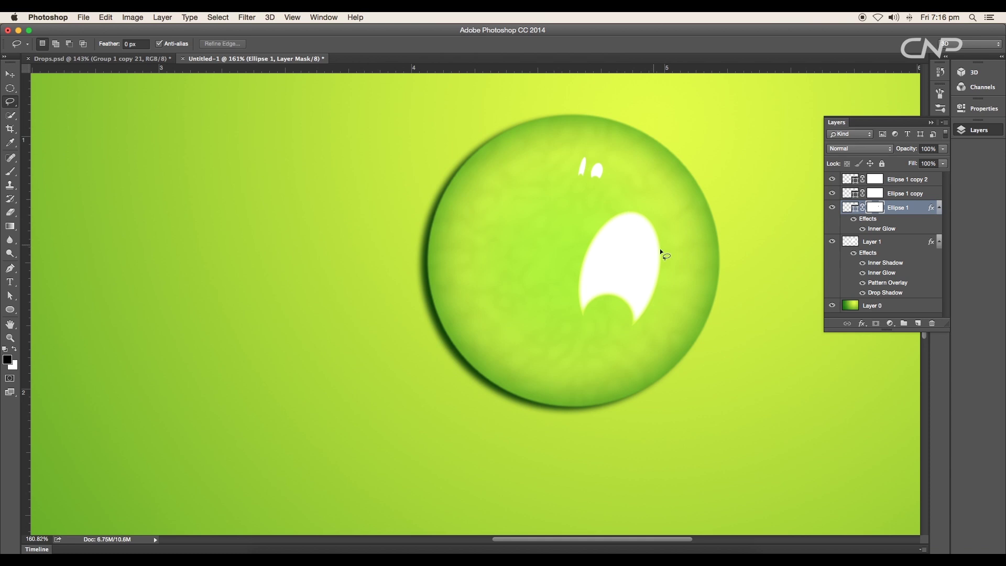
pyautogui.moveTo(672, 265); pyautogui.dragTo(664, 256)
pyautogui.press('alt')
pyautogui.hotkey('alt', 'BackSpace')
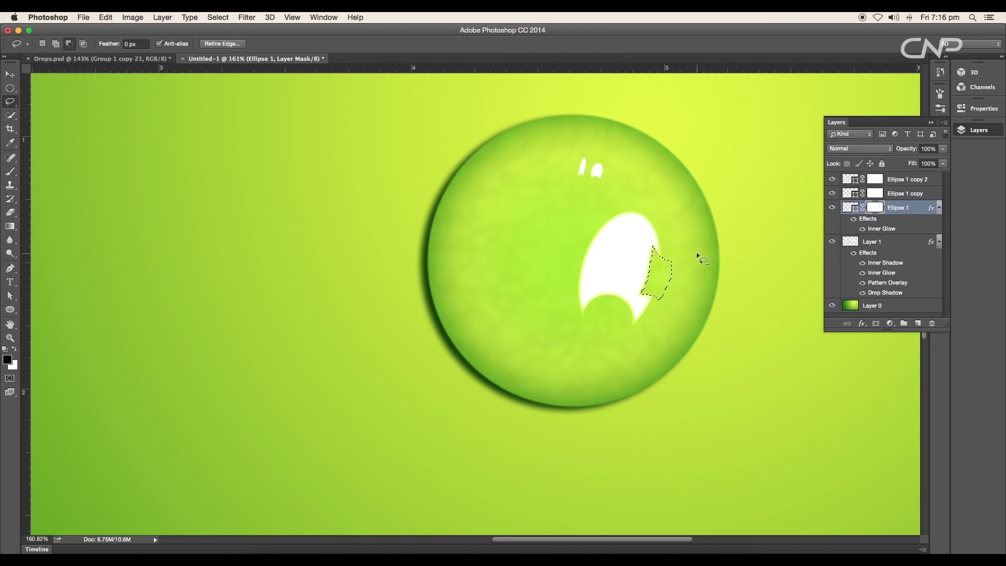
pyautogui.press('super+d')
# Step: Draw an ellipse of about 262 × 261 px centred inside the droplet, with a white stroke and no fill
pyautogui.scroll(-5, 654, 296)
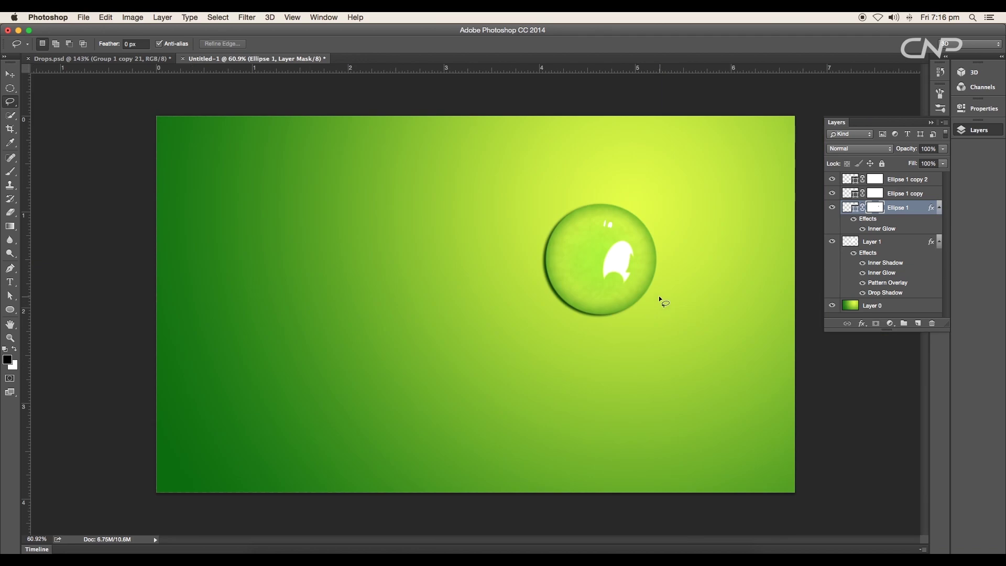
pyautogui.scroll(8, 637, 259)
pyautogui.scroll(-4, 619, 265)
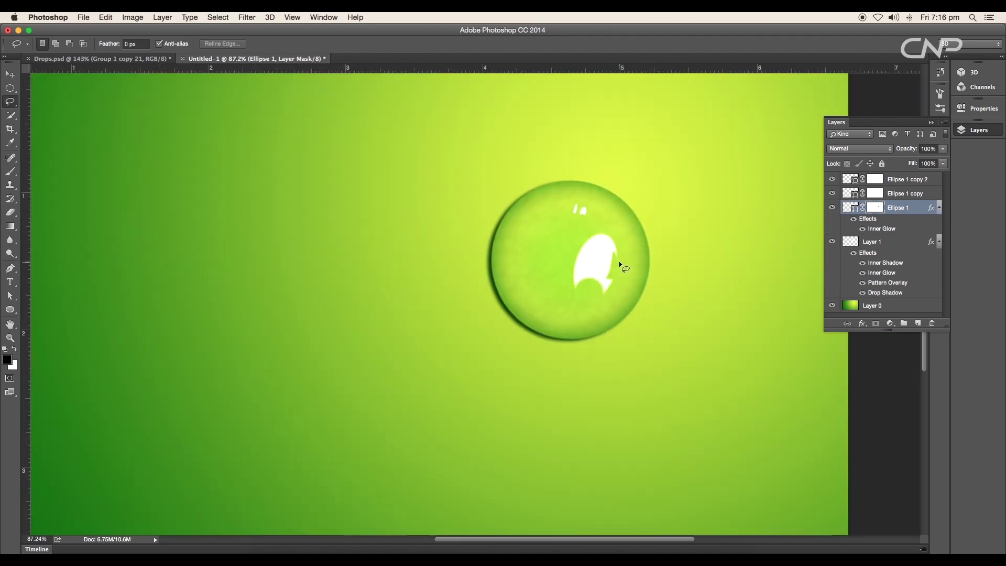
pyautogui.scroll(3, 619, 263)
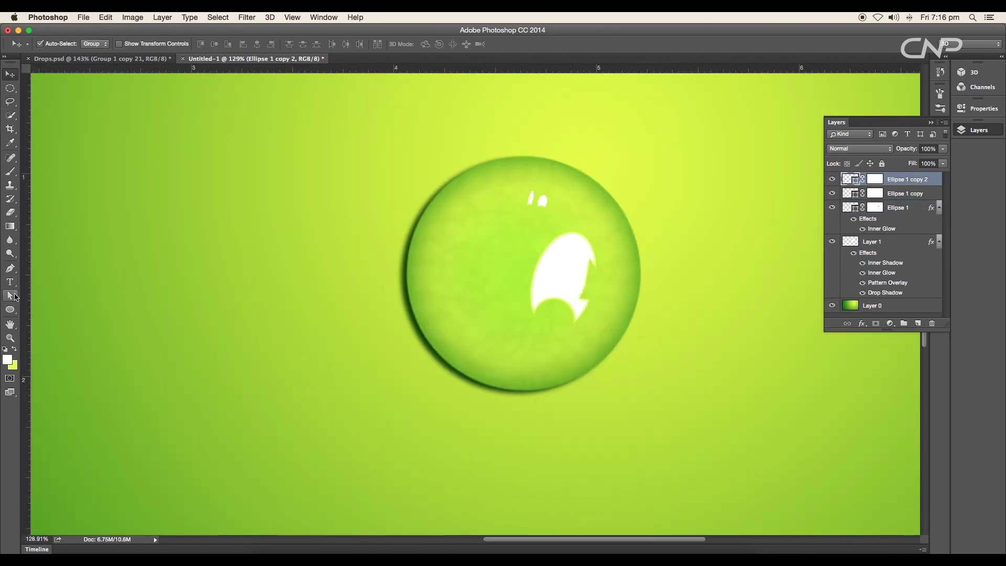
pyautogui.click(10, 309)
pyautogui.moveTo(433, 181); pyautogui.dragTo(607, 357)
pyautogui.click(854, 182)
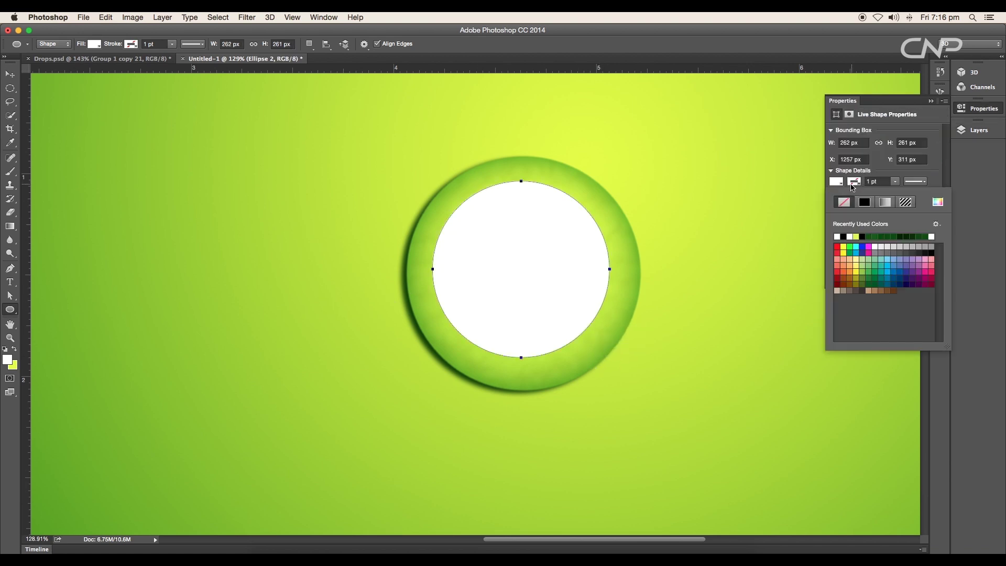
pyautogui.click(839, 237)
pyautogui.click(844, 201)
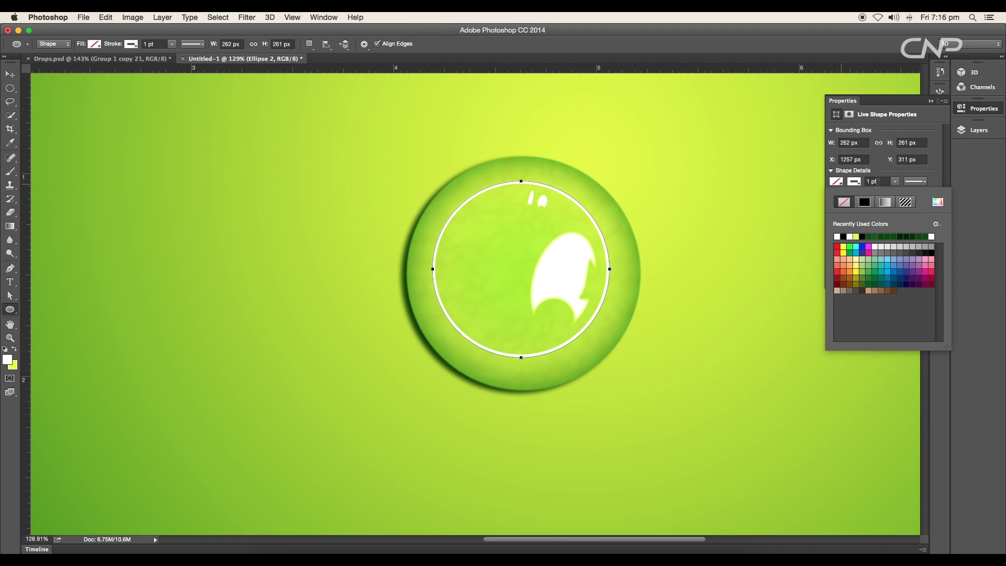
# Step: Thin the circle's white stroke and scale the circle up slightly from its centre
pyautogui.click(877, 183)
pyautogui.click(895, 181)
pyautogui.moveTo(897, 194); pyautogui.dragTo(897, 194)
pyautogui.click(930, 161)
pyautogui.press('super+t')
pyautogui.moveTo(612, 358); pyautogui.dragTo(620, 365)
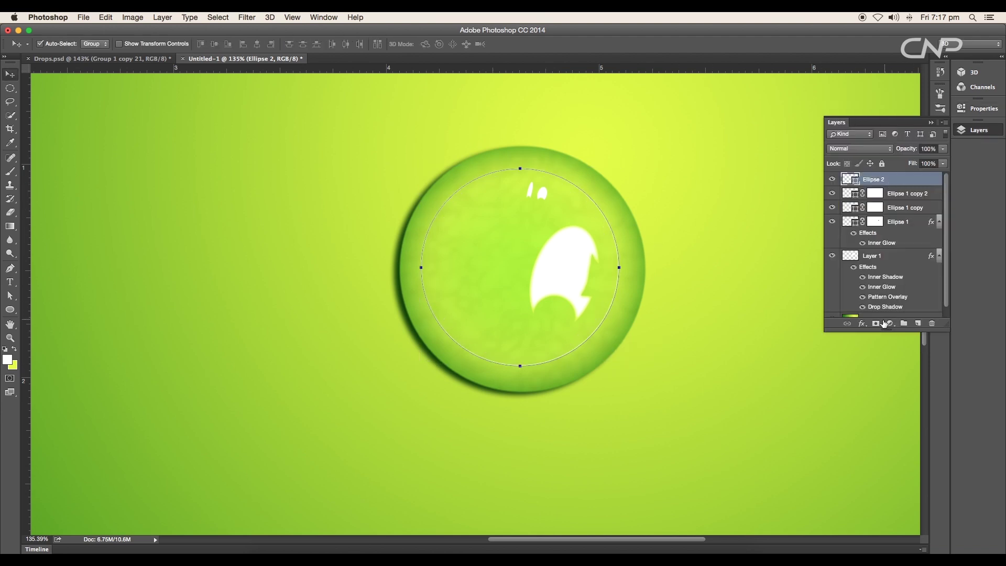
# Step: Add a layer mask to Ellipse 2 and paint on it to hide all of the ring except an arc along the right side
pyautogui.click(875, 324)
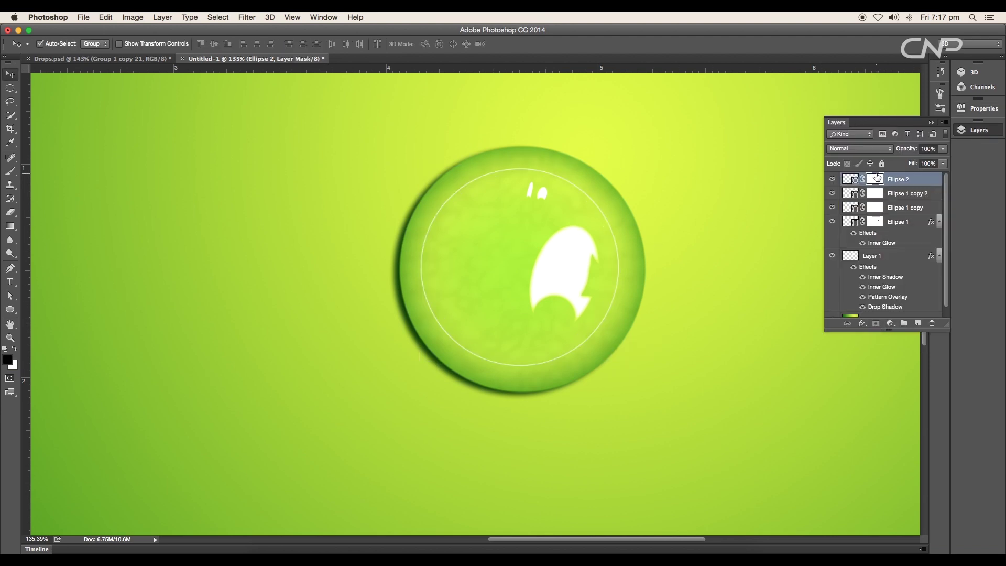
pyautogui.press('b')
pyautogui.moveTo(589, 187)
pyautogui.mouseDown()
pyautogui.moveTo(553, 178)
pyautogui.moveTo(449, 196)
pyautogui.mouseUp()
pyautogui.moveTo(609, 311); pyautogui.dragTo(455, 343)
pyautogui.moveTo(427, 302); pyautogui.dragTo(445, 202)
pyautogui.press('e')
pyautogui.moveTo(590, 195)
pyautogui.mouseDown()
pyautogui.moveTo(611, 252)
pyautogui.moveTo(626, 386)
pyautogui.mouseUp()
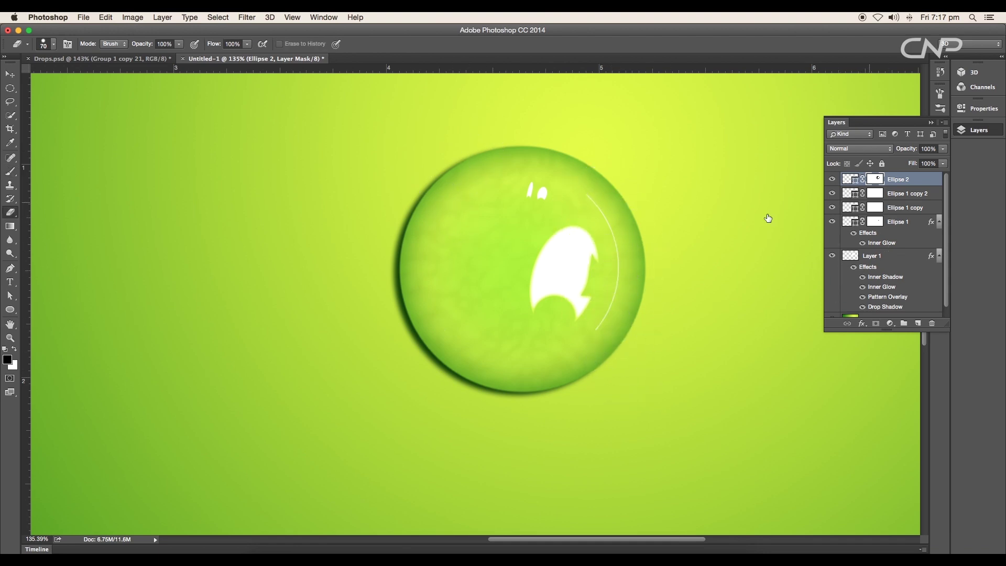
# Step: Edit the Ellipse 2 mask to restore an arc along the droplet's left side and shorten the upper end of the right arc
pyautogui.moveTo(429, 256); pyautogui.dragTo(421, 313)
pyautogui.moveTo(576, 197)
pyautogui.mouseDown()
pyautogui.moveTo(601, 223)
pyautogui.moveTo(506, 106)
pyautogui.mouseUp()
pyautogui.press('b')
pyautogui.press('e')
pyautogui.moveTo(432, 268); pyautogui.dragTo(435, 321)
pyautogui.press('v')
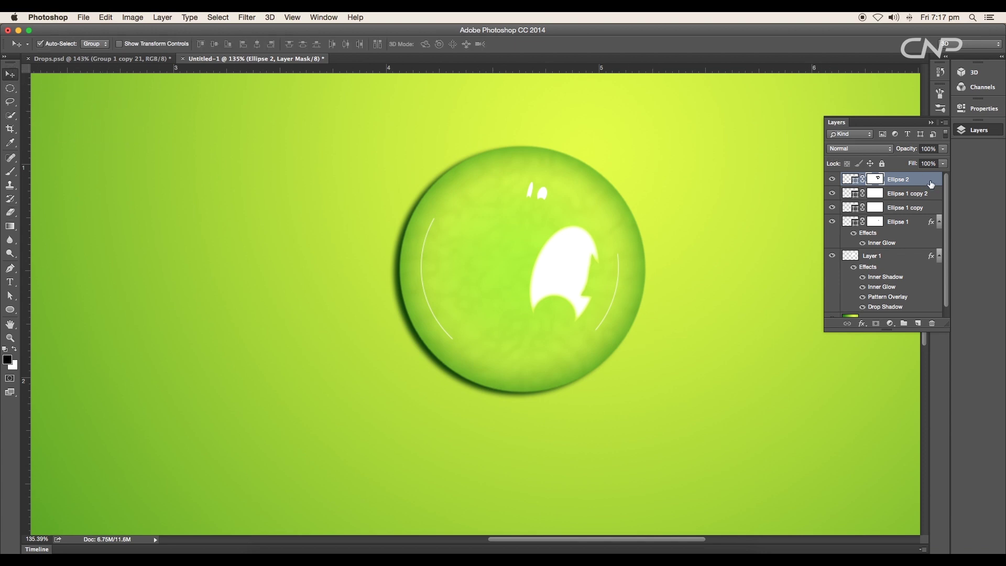
# Step: Soften the Ellipse 2 arcs with a Gaussian Blur of 1.4 pixels radius, applied to the shape rather than its mask
pyautogui.click(850, 179)
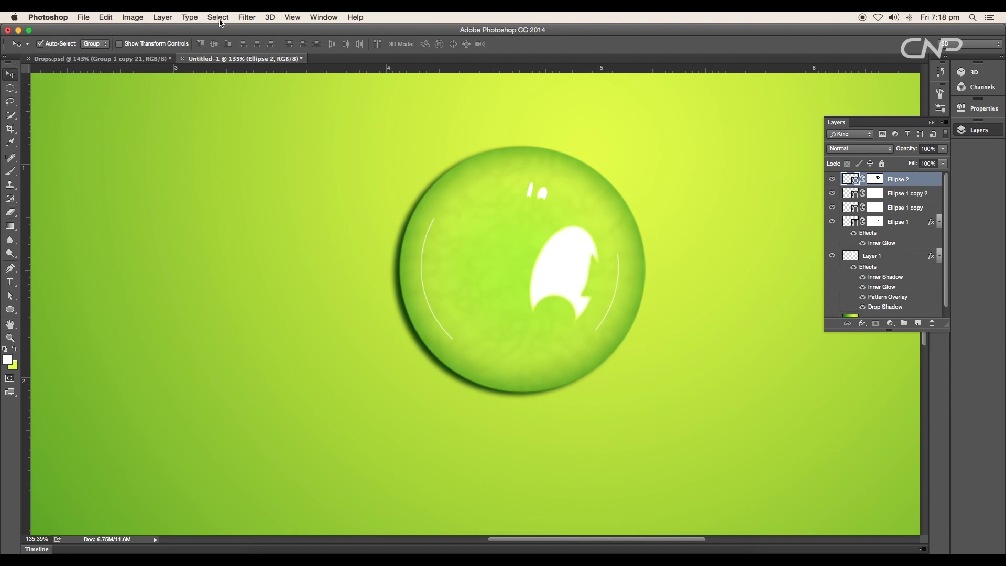
pyautogui.click(246, 17)
pyautogui.moveTo(288, 134)
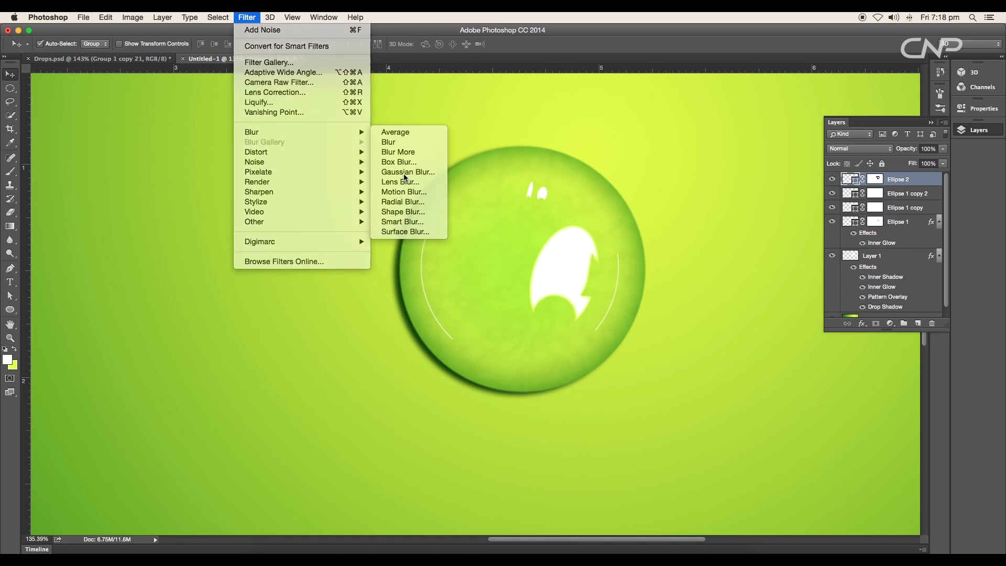
pyautogui.click(405, 173)
pyautogui.moveTo(524, 73); pyautogui.dragTo(773, 67)
pyautogui.click(675, 228)
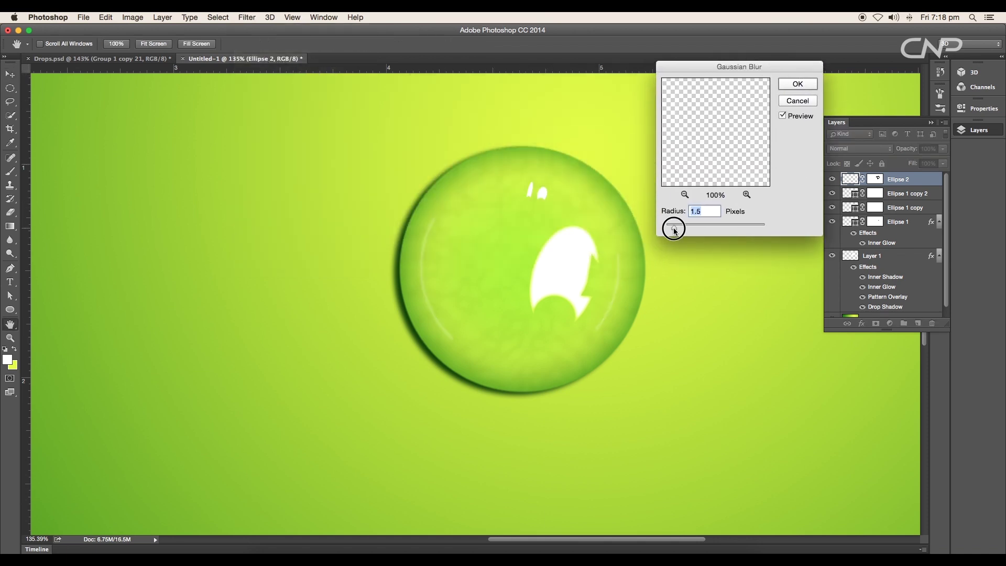
pyautogui.click(790, 92)
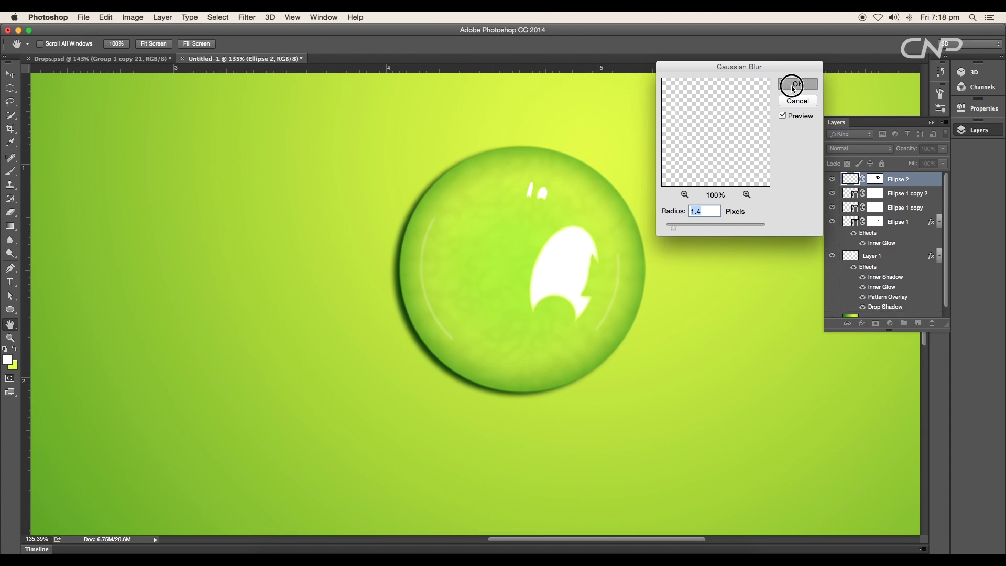
# Step: Add a Color Overlay in yellow-green c6ff00 to the Ellipse 2 layer
pyautogui.doubleClick(939, 184)
pyautogui.moveTo(643, 131); pyautogui.dragTo(994, 100)
pyautogui.click(746, 214)
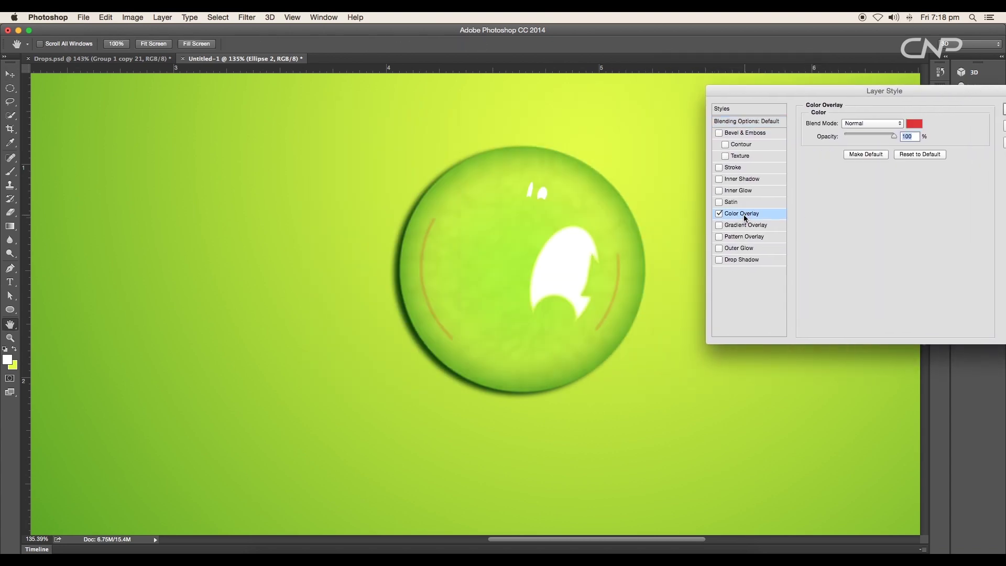
pyautogui.click(910, 126)
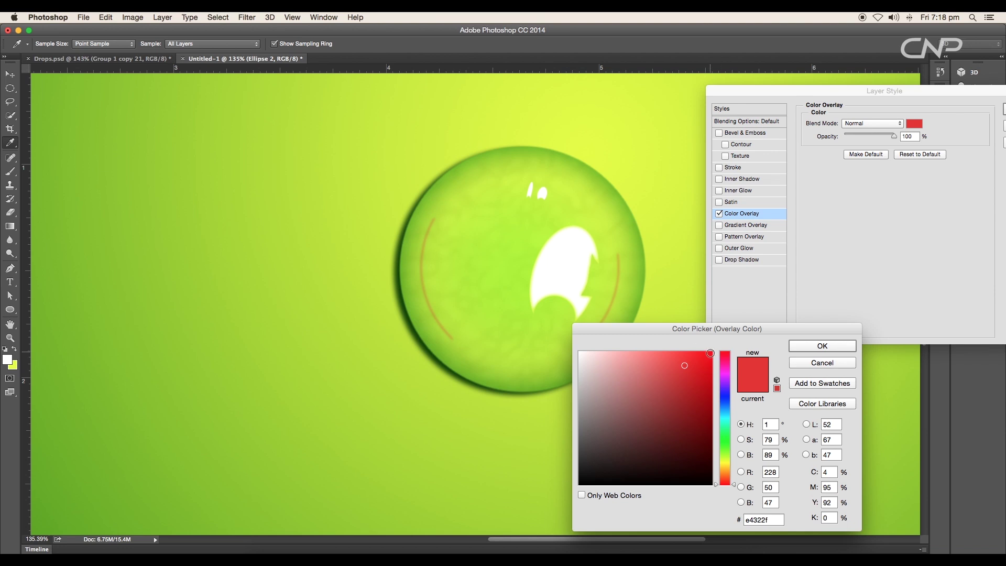
pyautogui.click(711, 355)
pyautogui.click(727, 459)
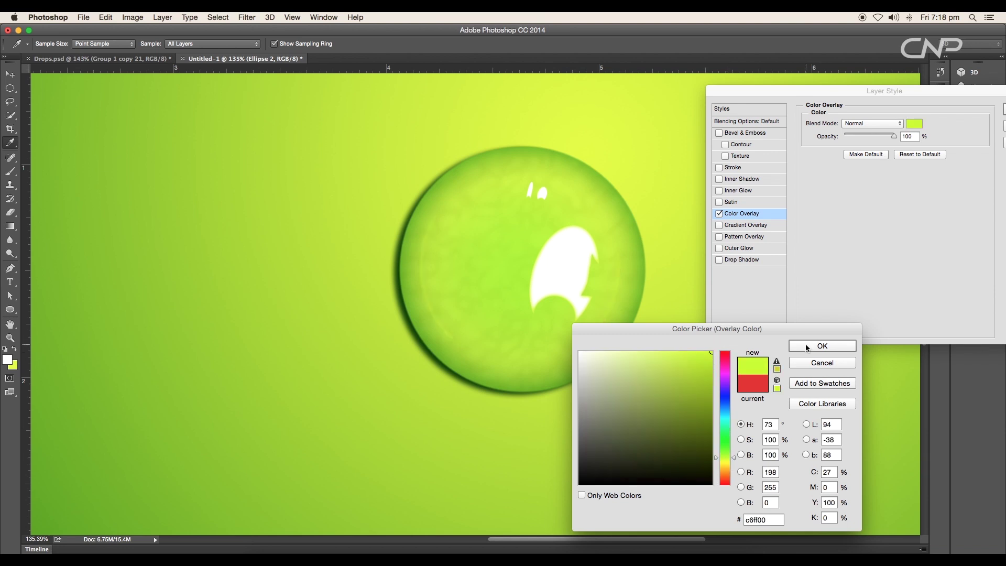
pyautogui.click(822, 346)
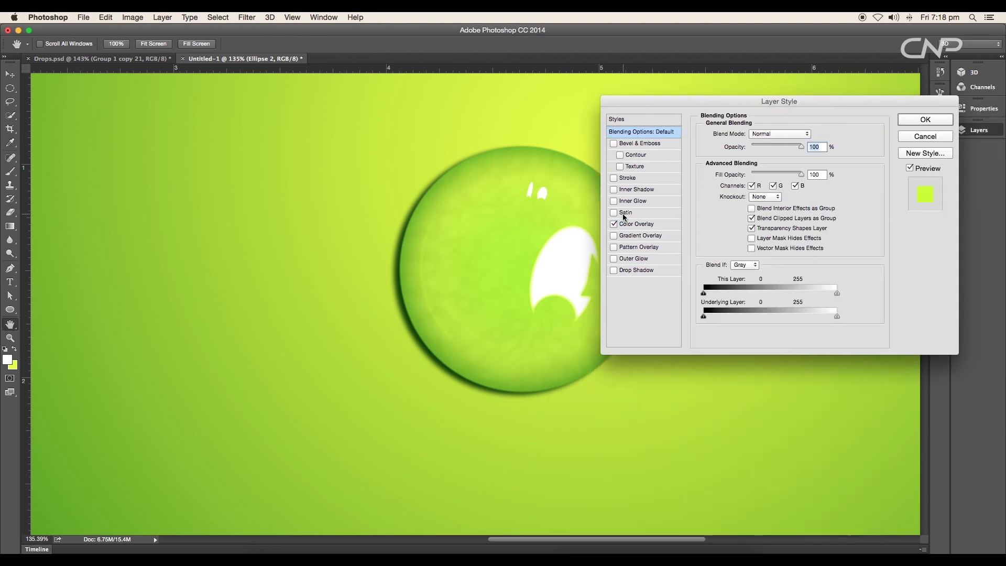
# Step: Add an Outer Glow to the Ellipse 2 arcs with a bright green colour, Screen blending, 75% opacity and a small size
pyautogui.click(623, 258)
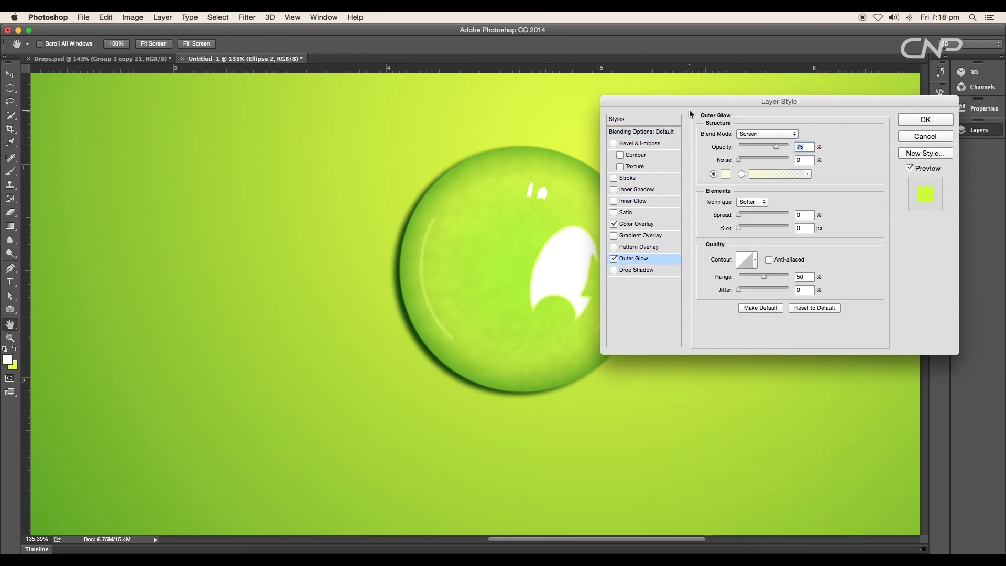
pyautogui.moveTo(690, 113); pyautogui.dragTo(787, 119)
pyautogui.click(822, 181)
pyautogui.moveTo(705, 371); pyautogui.dragTo(725, 347)
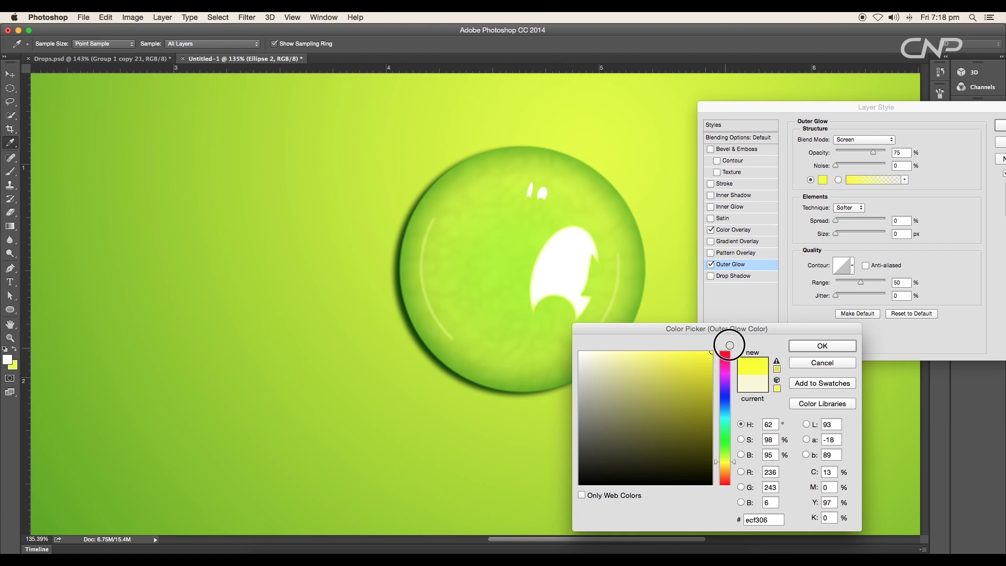
pyautogui.click(728, 453)
pyautogui.click(822, 345)
pyautogui.moveTo(835, 235); pyautogui.dragTo(837, 236)
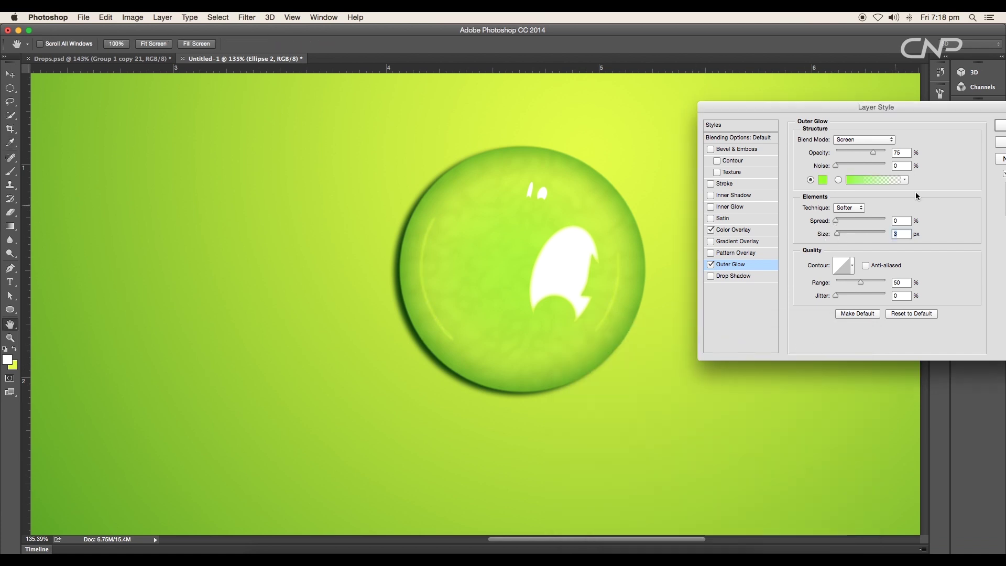
pyautogui.click(1000, 130)
# Step: Lower the Ellipse 2 layer's opacity to 81%
pyautogui.click(942, 149)
pyautogui.moveTo(944, 160)
pyautogui.mouseDown()
pyautogui.moveTo(925, 163)
pyautogui.moveTo(934, 164)
pyautogui.mouseUp()
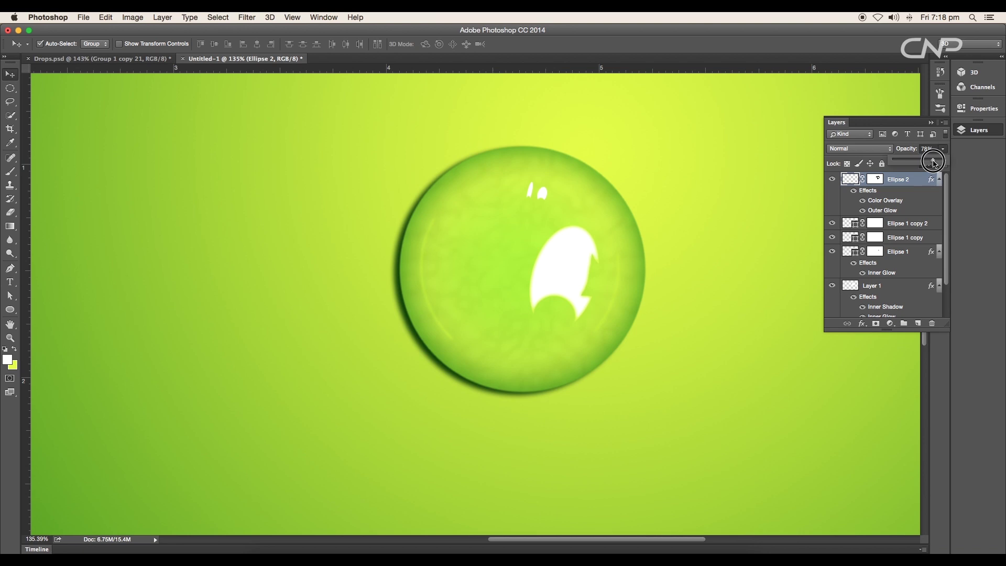
pyautogui.scroll(-5, 555, 373)
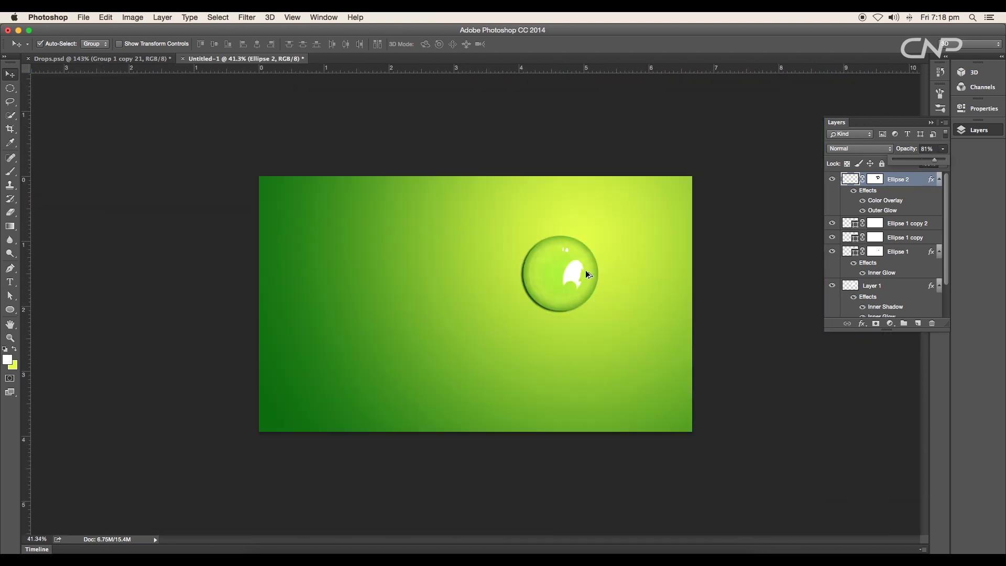
pyautogui.scroll(5, 587, 274)
pyautogui.scroll(-3, 622, 265)
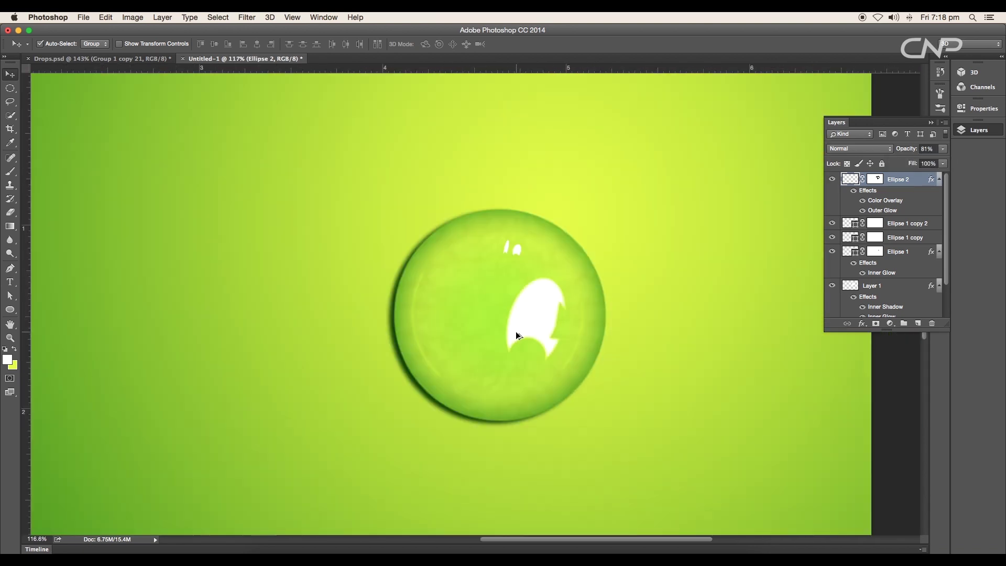
pyautogui.scroll(2, 517, 335)
pyautogui.scroll(-3, 517, 335)
# Step: Group all the droplet layers from Ellipse 2 down to Layer 1 and shift the droplet slightly down and to the left
pyautogui.scroll(-2, 906, 257)
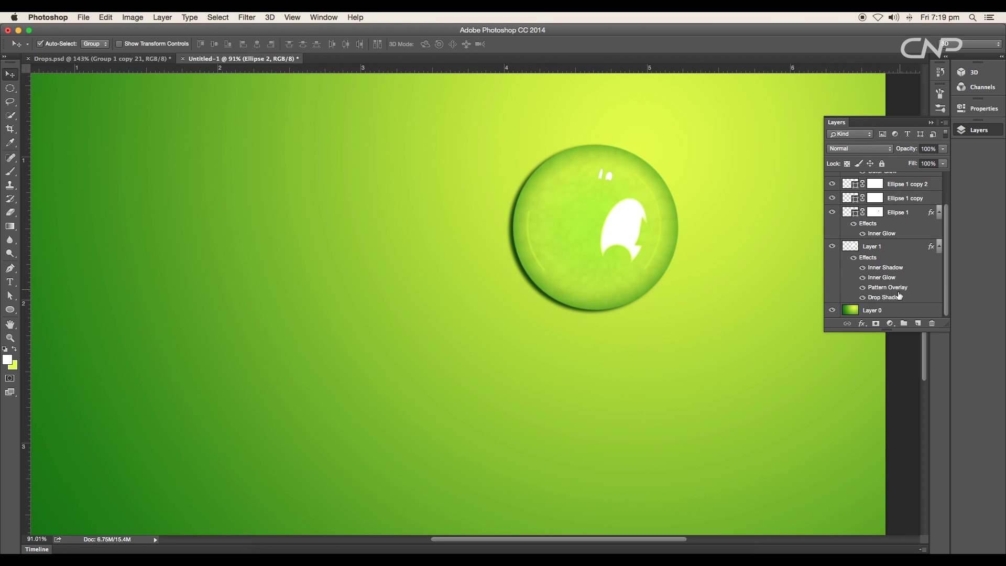
pyautogui.keyDown('shift'); pyautogui.click(908, 251); pyautogui.keyUp('shift')
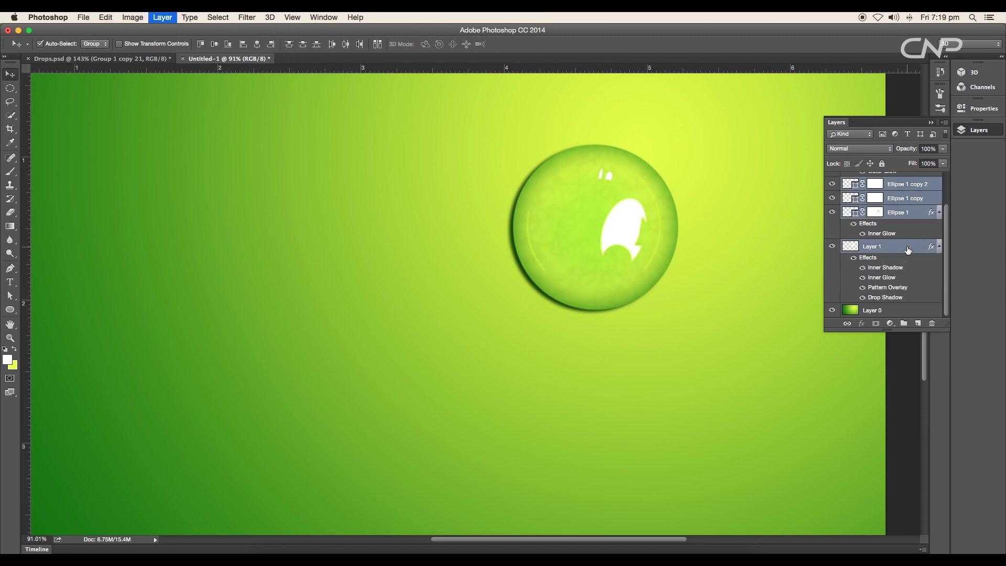
pyautogui.press('super+g')
pyautogui.moveTo(623, 246); pyautogui.dragTo(591, 279)
# Step: Scale the droplet group to about 105% and pull its two left corners outward to give the droplet an irregular oval shape
pyautogui.press('super+t')
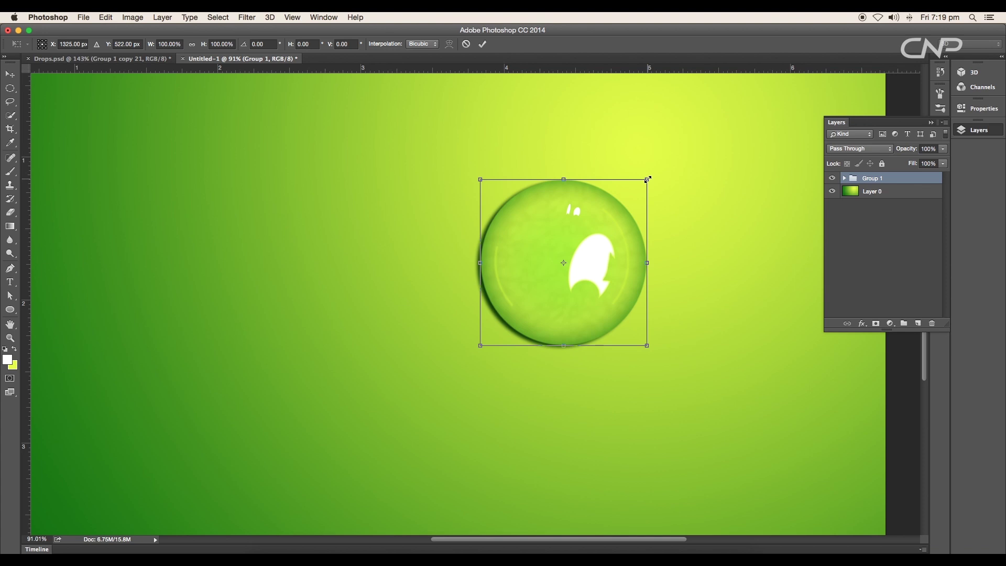
pyautogui.moveTo(647, 180); pyautogui.dragTo(651, 175)
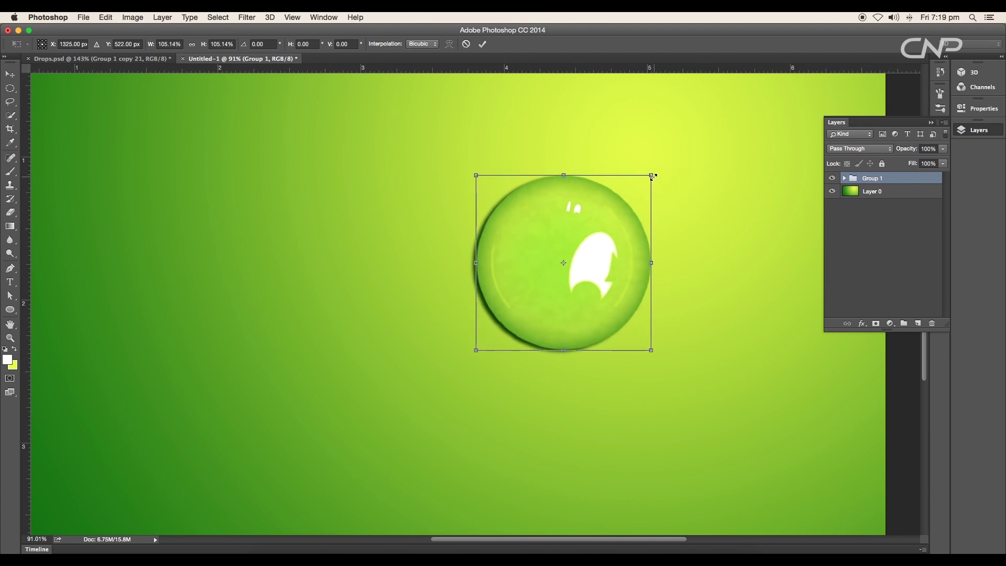
pyautogui.rightClick(602, 232)
pyautogui.click(623, 278)
pyautogui.moveTo(477, 176); pyautogui.dragTo(461, 166)
pyautogui.moveTo(475, 351); pyautogui.dragTo(438, 365)
pyautogui.press('Return')
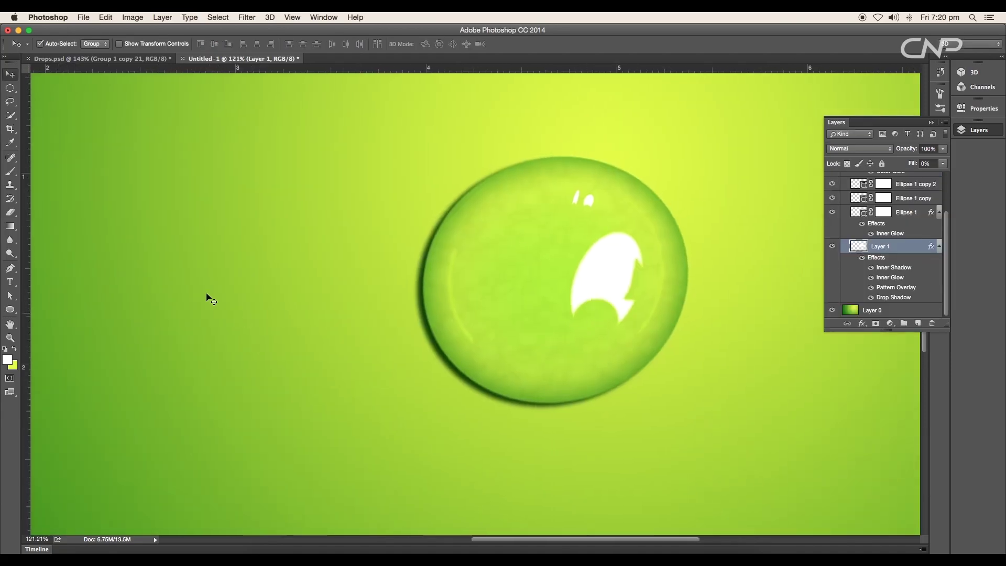
# Step: Duplicate the droplet group to the lower right without its rim arcs and shrink the copy to a tiny bead
pyautogui.moveTo(487, 286); pyautogui.dragTo(755, 429)
pyautogui.moveTo(741, 421); pyautogui.dragTo(656, 420)
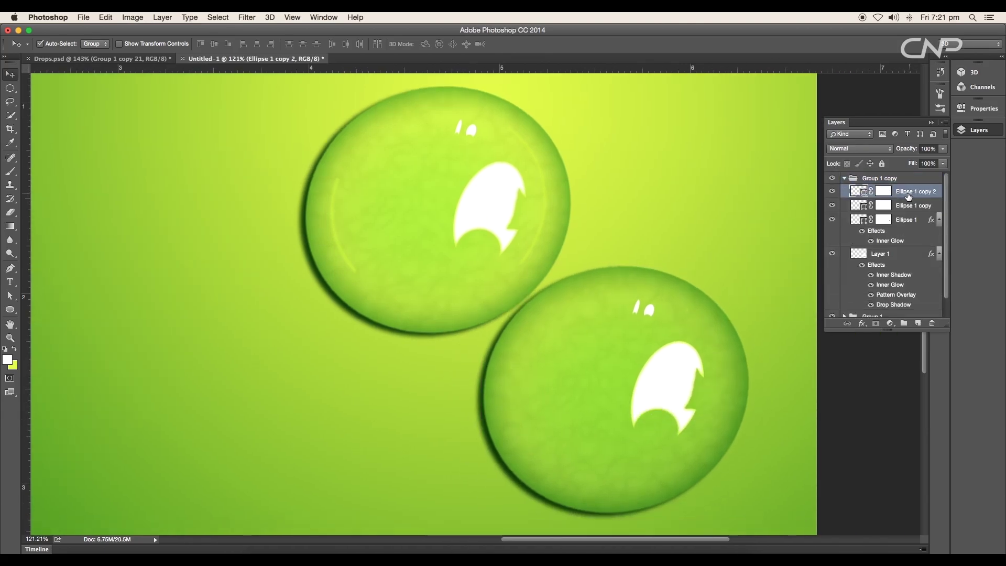
pyautogui.click(844, 179)
pyautogui.press('super+t')
pyautogui.moveTo(748, 268); pyautogui.dragTo(628, 380)
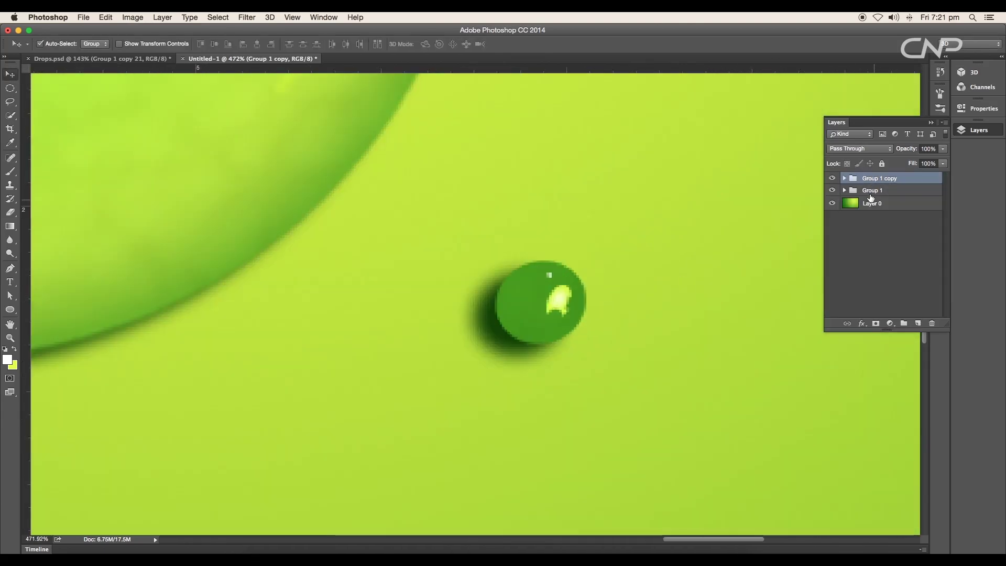
# Step: Reduce the Drop Shadow and Inner Shadow on Layer 1 of the Group 1 copy to suit the tiny bead
pyautogui.click(844, 179)
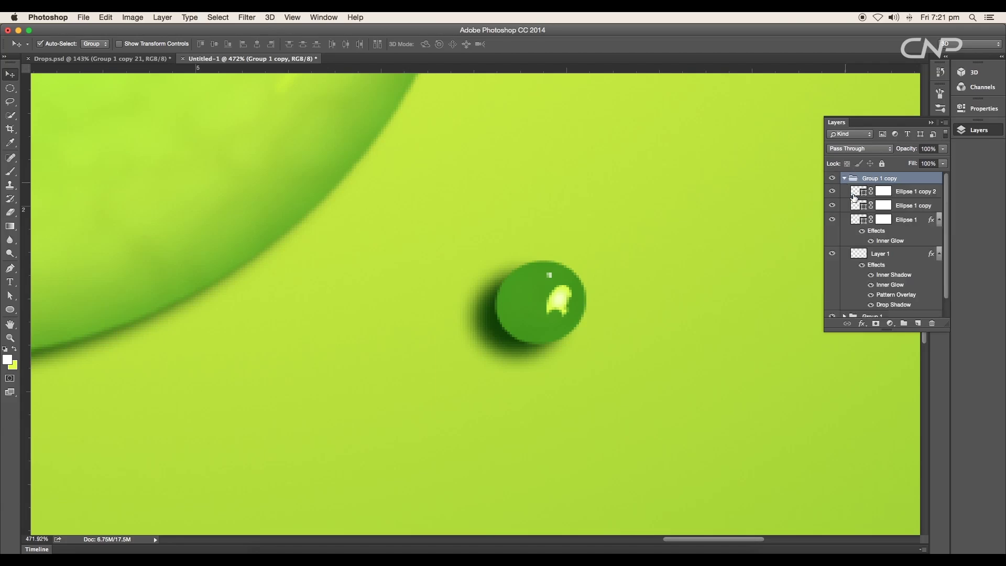
pyautogui.scroll(-3, 884, 275)
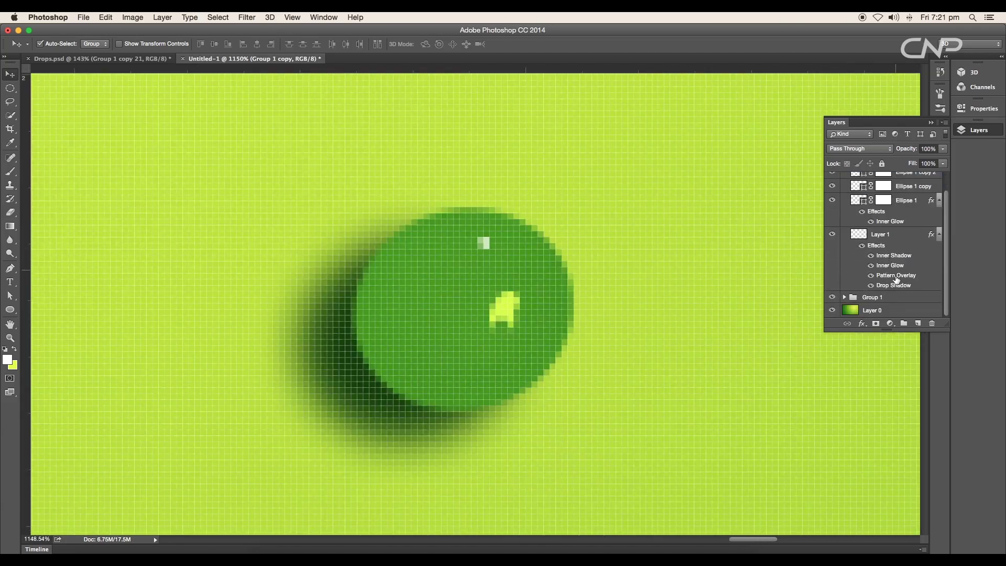
pyautogui.doubleClick(896, 276)
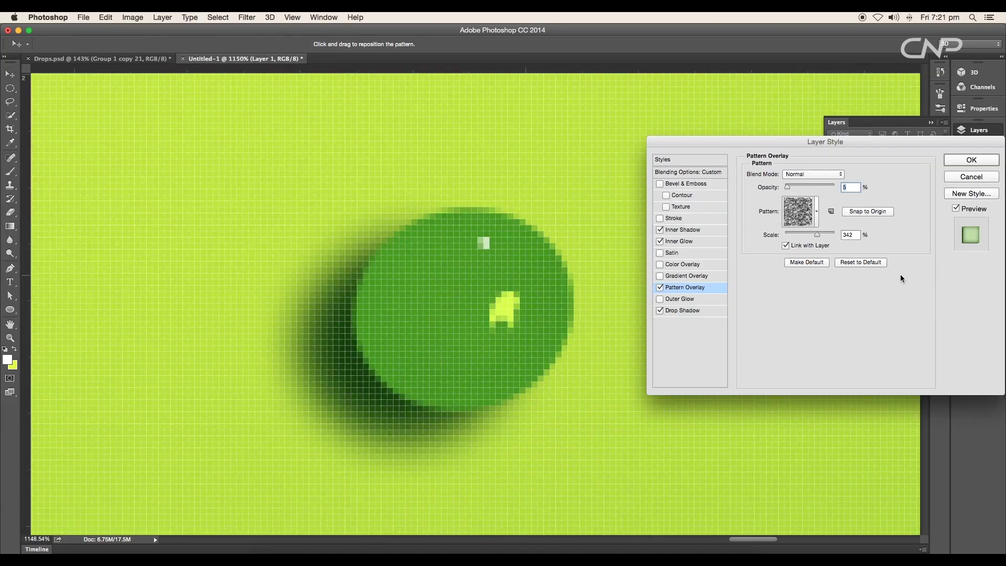
pyautogui.click(693, 311)
pyautogui.moveTo(789, 222); pyautogui.dragTo(791, 251)
pyautogui.click(684, 229)
# Step: Set the bead's Inner Glow to colour baff00 at 50% opacity and reduce the glow size to fit the bead
pyautogui.click(710, 241)
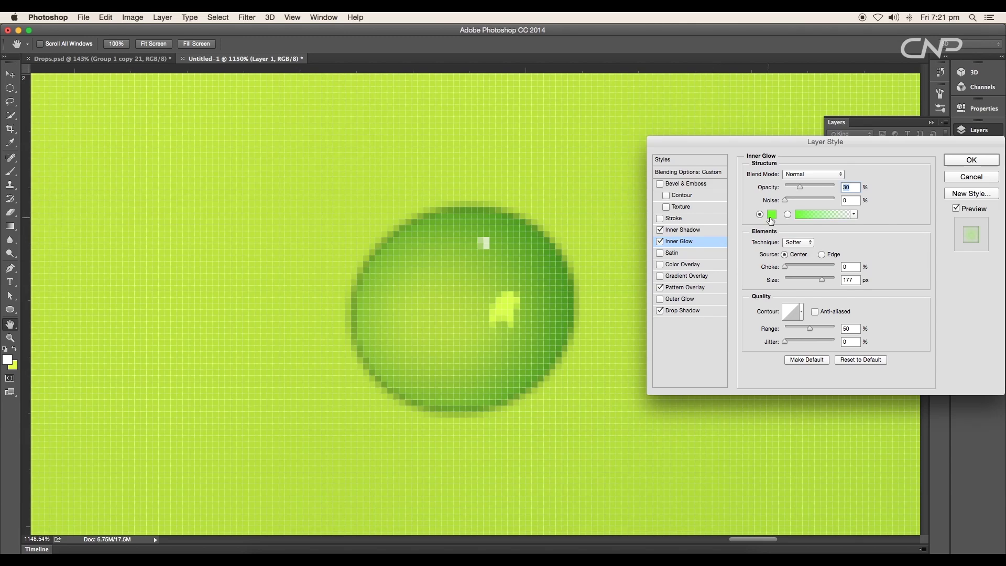
pyautogui.click(772, 215)
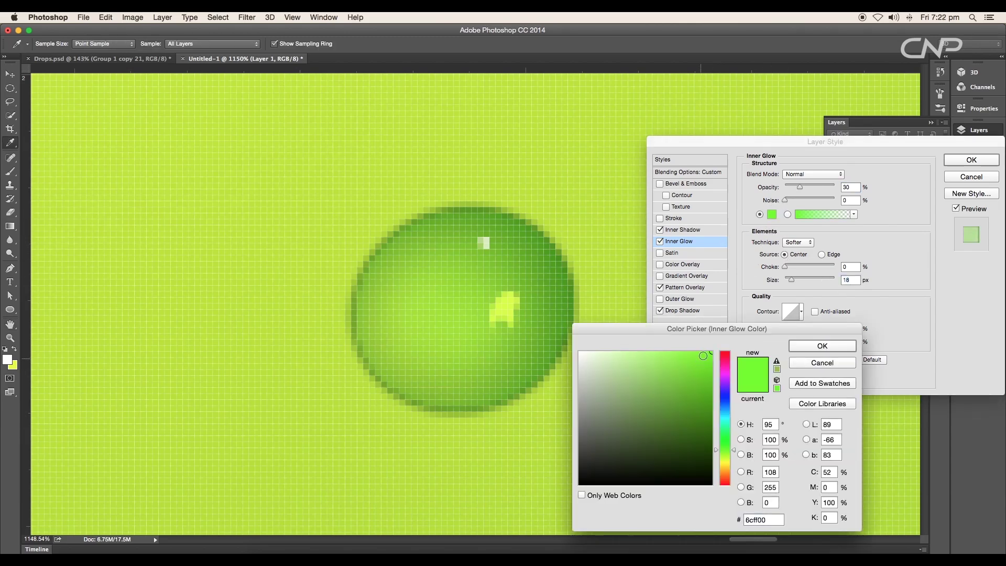
pyautogui.click(730, 457)
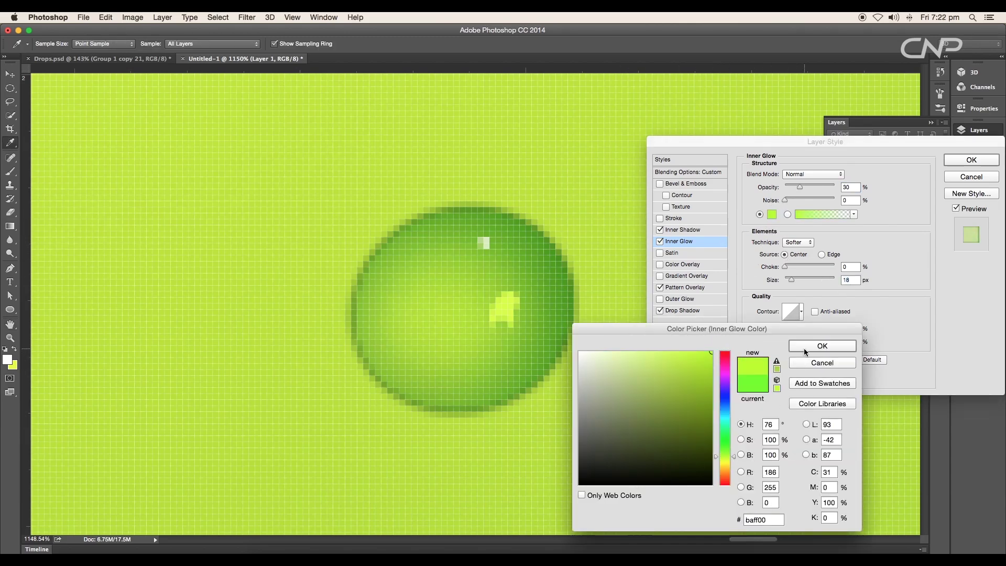
pyautogui.click(821, 346)
pyautogui.moveTo(800, 190); pyautogui.dragTo(813, 189)
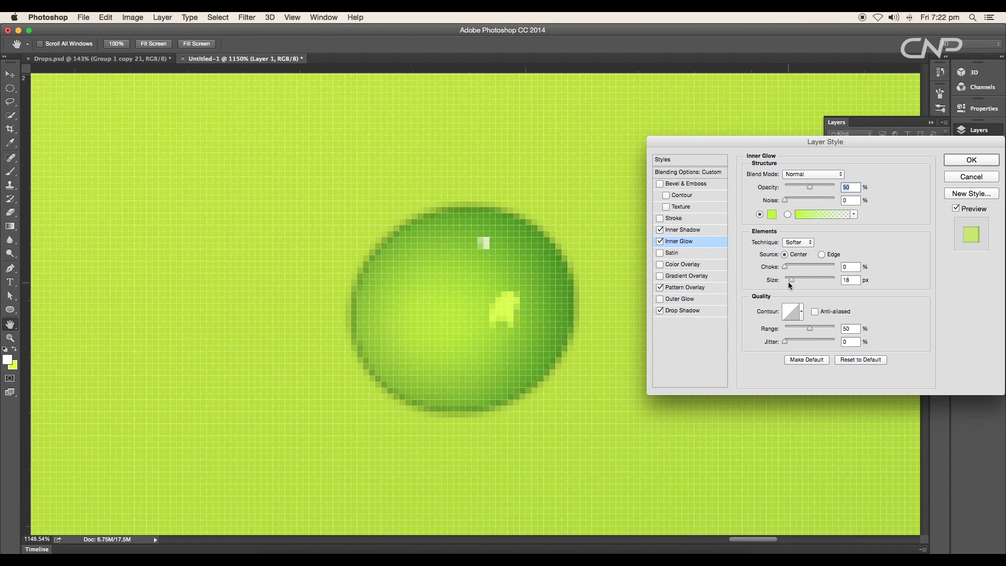
pyautogui.moveTo(791, 280); pyautogui.dragTo(800, 280)
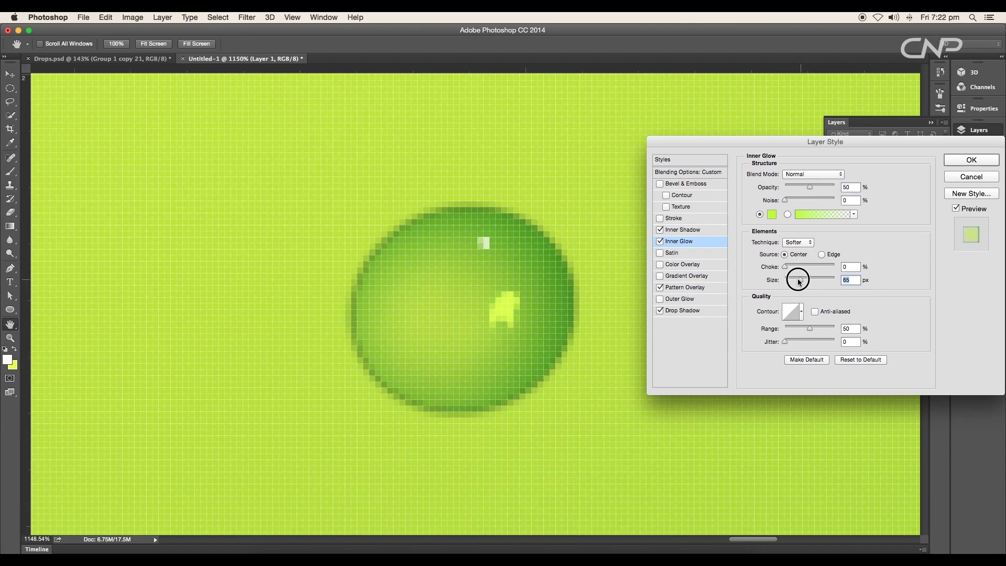
pyautogui.moveTo(790, 279); pyautogui.dragTo(789, 280)
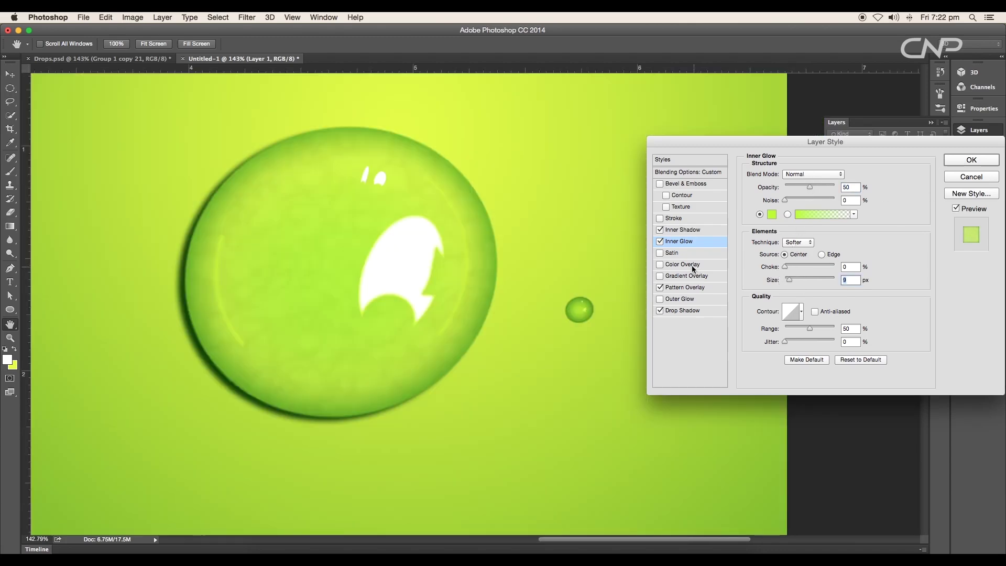
# Step: Add a yellow-green Outer Glow to the bead with 51% spread and a size of 10 px
pyautogui.click(682, 299)
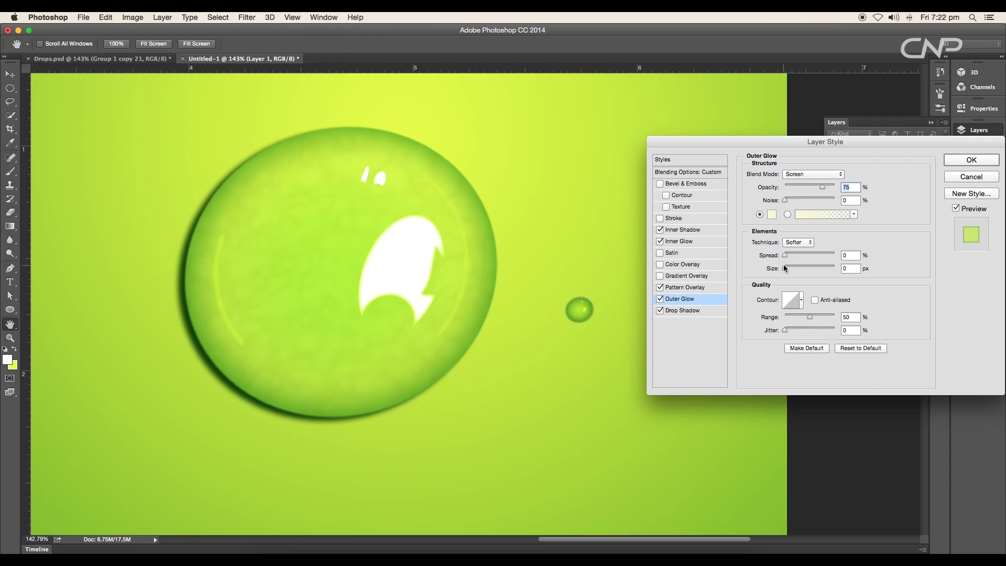
pyautogui.click(771, 214)
pyautogui.moveTo(743, 214); pyautogui.dragTo(729, 461)
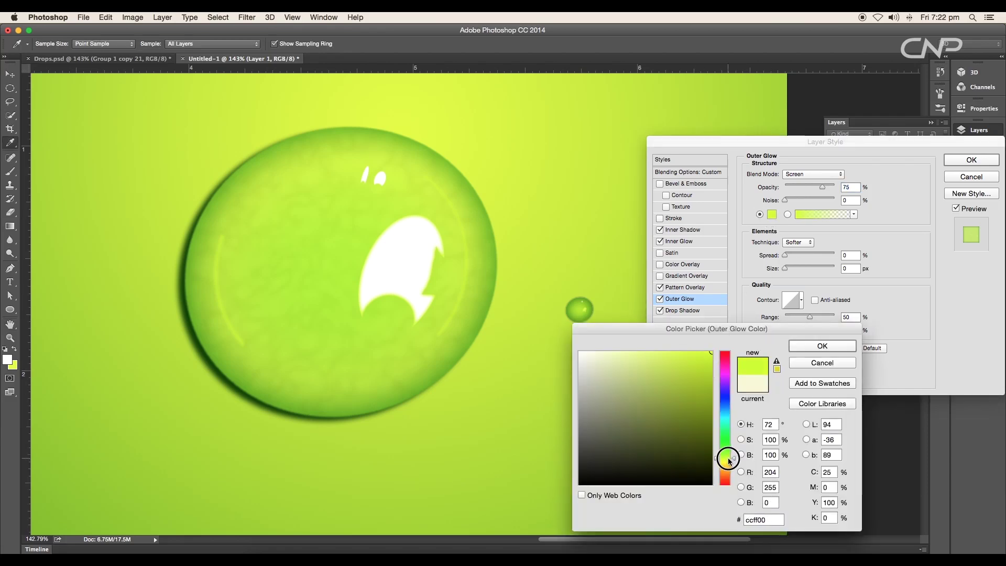
pyautogui.moveTo(796, 255); pyautogui.dragTo(810, 257)
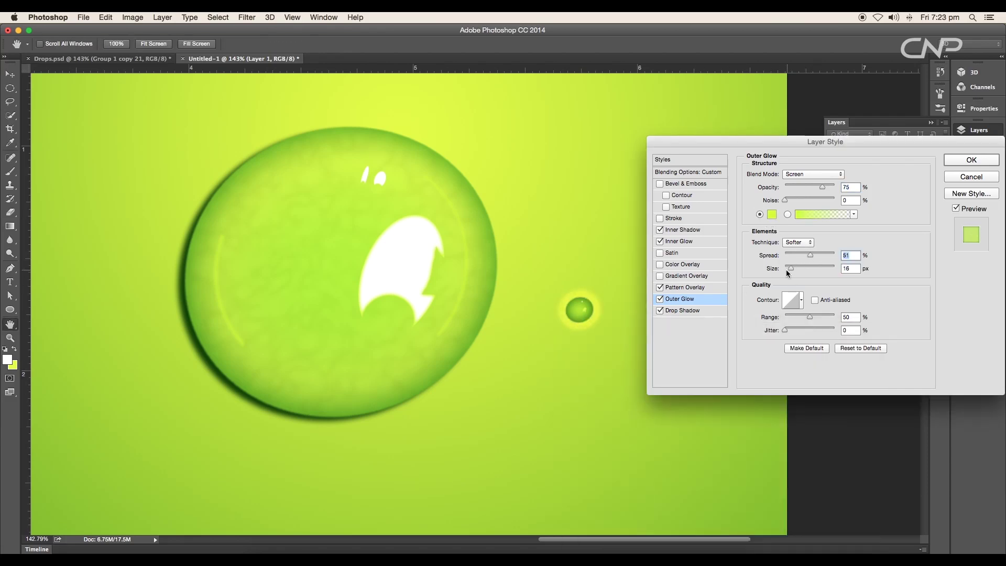
pyautogui.click(790, 269)
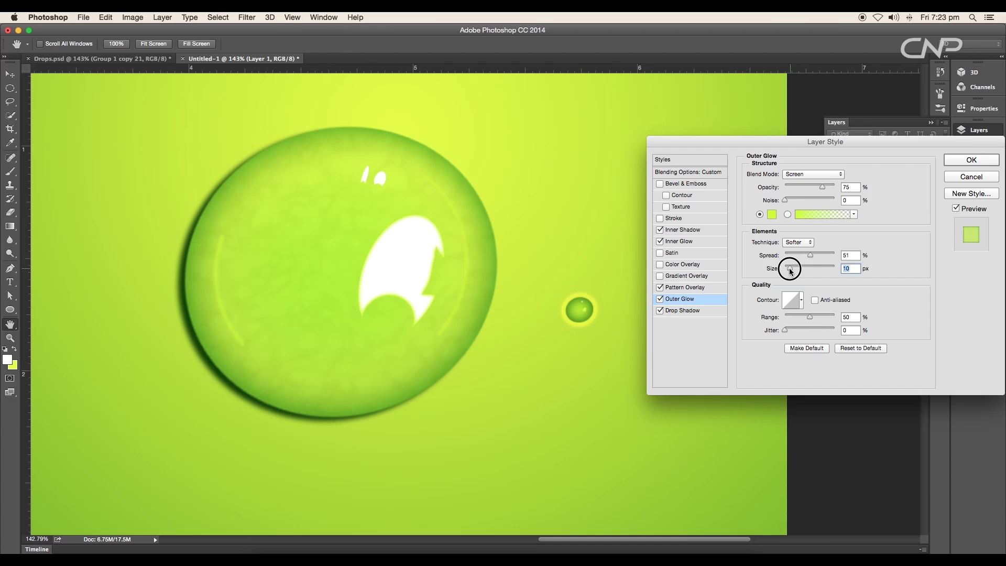
pyautogui.click(957, 160)
# Step: Move the bead onto the left side of the large droplet and scale it down to about 70%
pyautogui.press('v')
pyautogui.moveTo(579, 309); pyautogui.dragTo(241, 253)
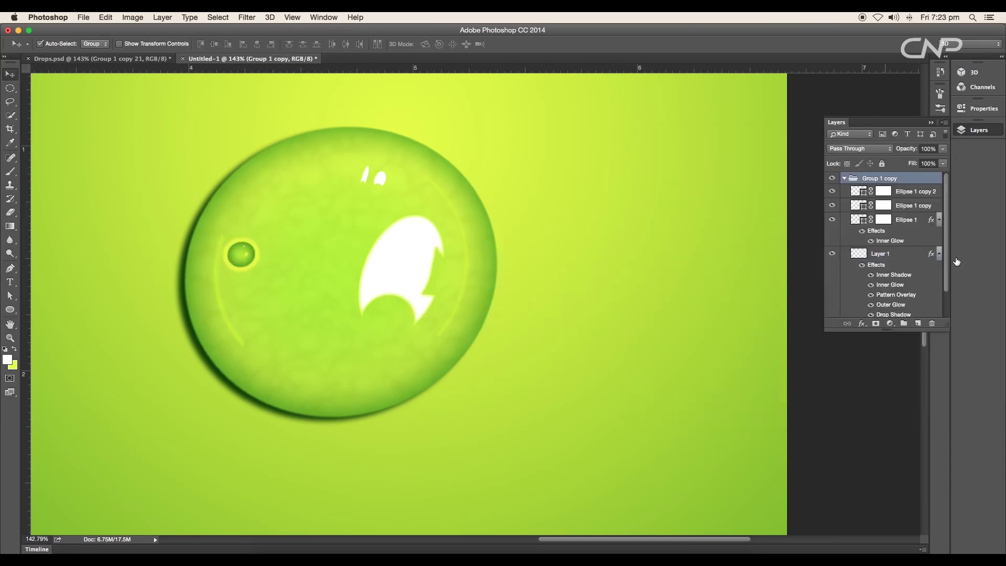
pyautogui.click(844, 179)
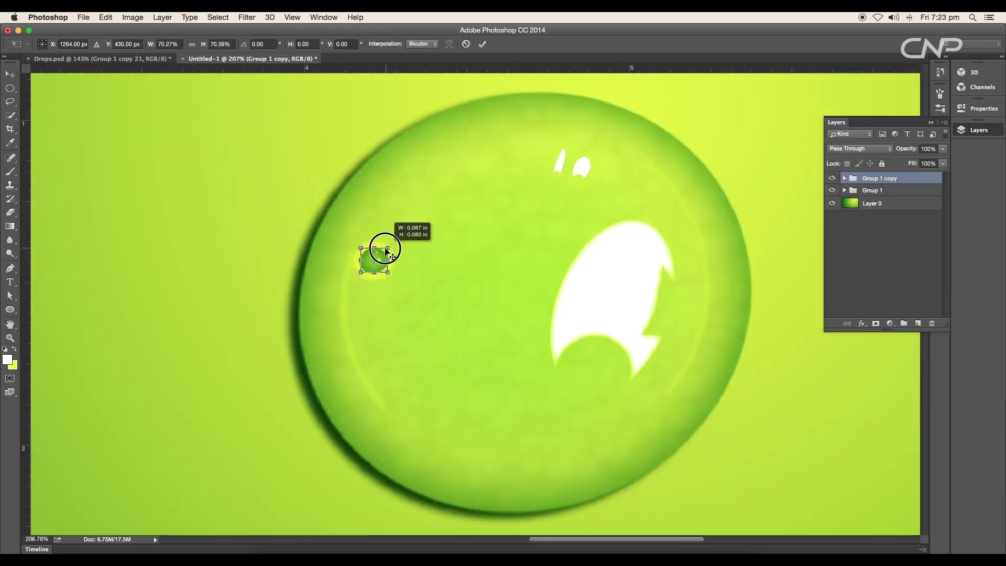
pyautogui.moveTo(385, 250); pyautogui.dragTo(387, 250)
# Step: Reorder the layers so that the Group 1 copy bead lies beneath the Group 1 droplet
pyautogui.click(920, 182)
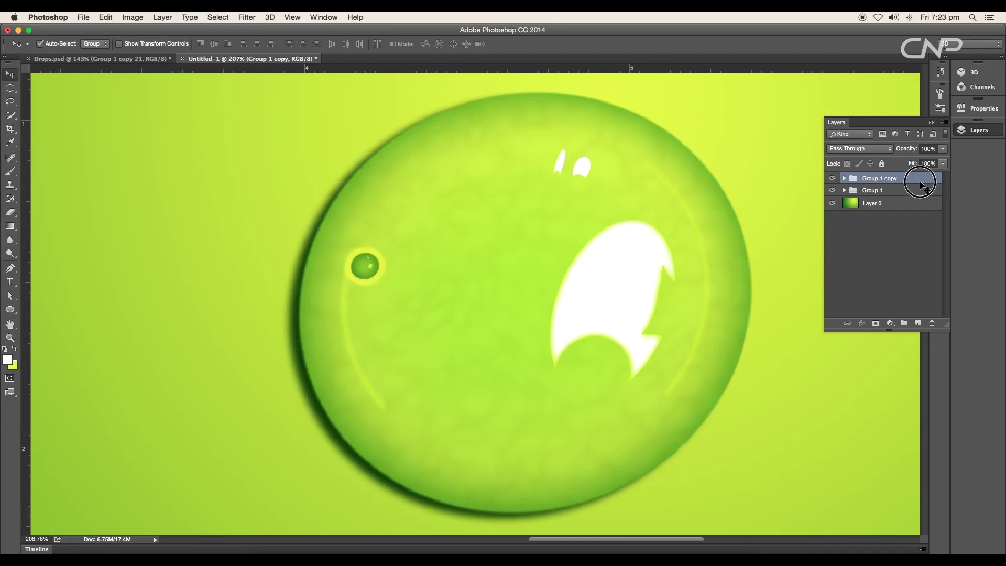
pyautogui.moveTo(920, 181); pyautogui.dragTo(920, 197)
pyautogui.moveTo(919, 196); pyautogui.dragTo(920, 197)
# Step: Duplicate the bead, place the copy left of the large white highlight and enlarge it to about 175%
pyautogui.moveTo(917, 190); pyautogui.dragTo(919, 321)
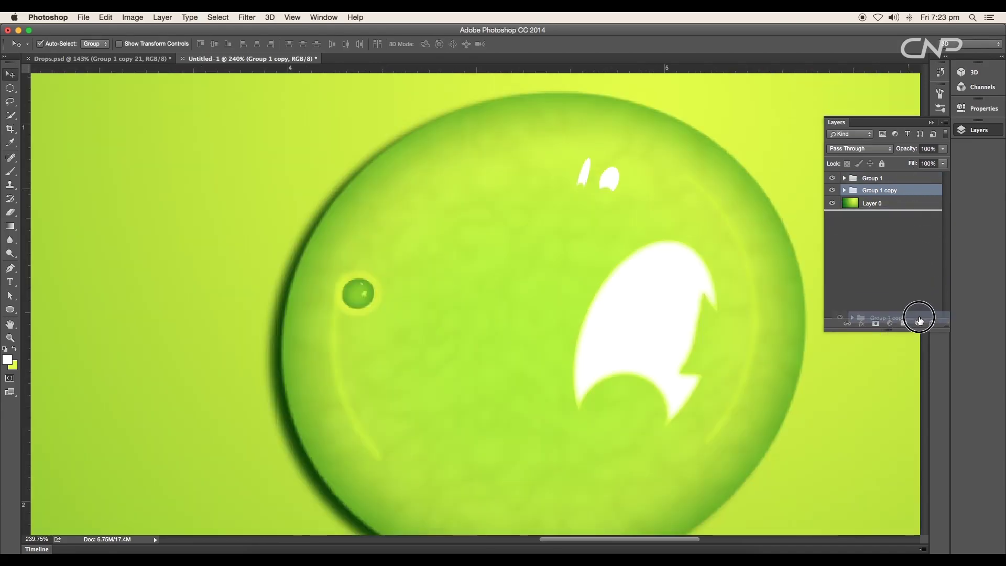
pyautogui.moveTo(358, 294); pyautogui.dragTo(395, 240)
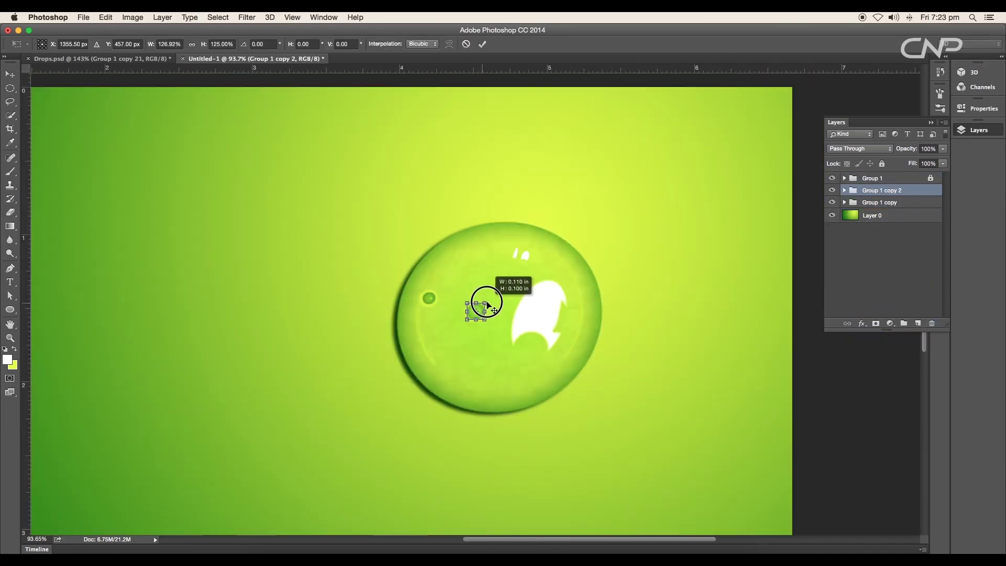
pyautogui.moveTo(479, 297); pyautogui.dragTo(490, 304)
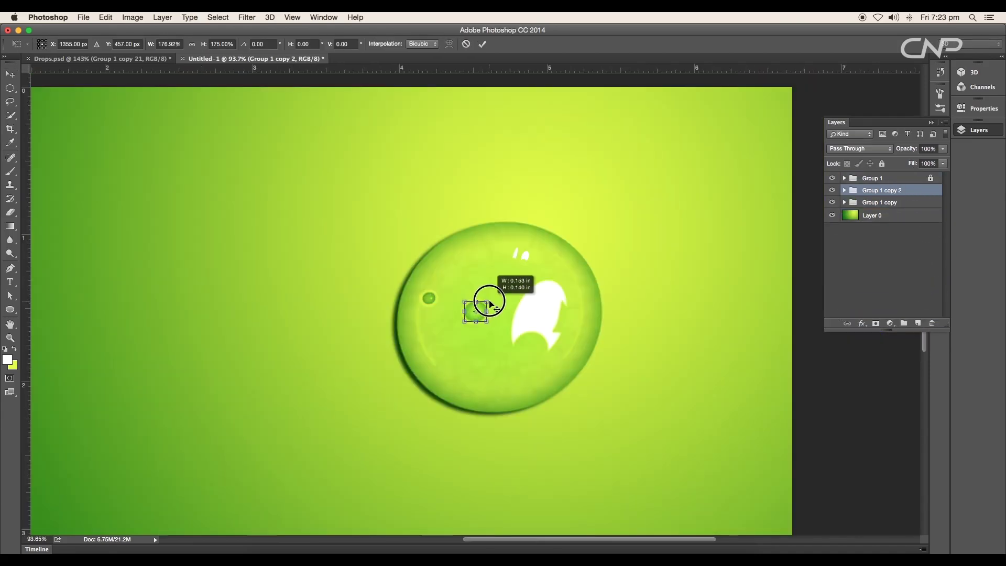
pyautogui.press('Return')
# Step: Add further bead copies inside the droplet: two side by side near its upper edge and one right of the large highlight
pyautogui.moveTo(895, 191); pyautogui.dragTo(918, 323)
pyautogui.moveTo(482, 316); pyautogui.dragTo(511, 231)
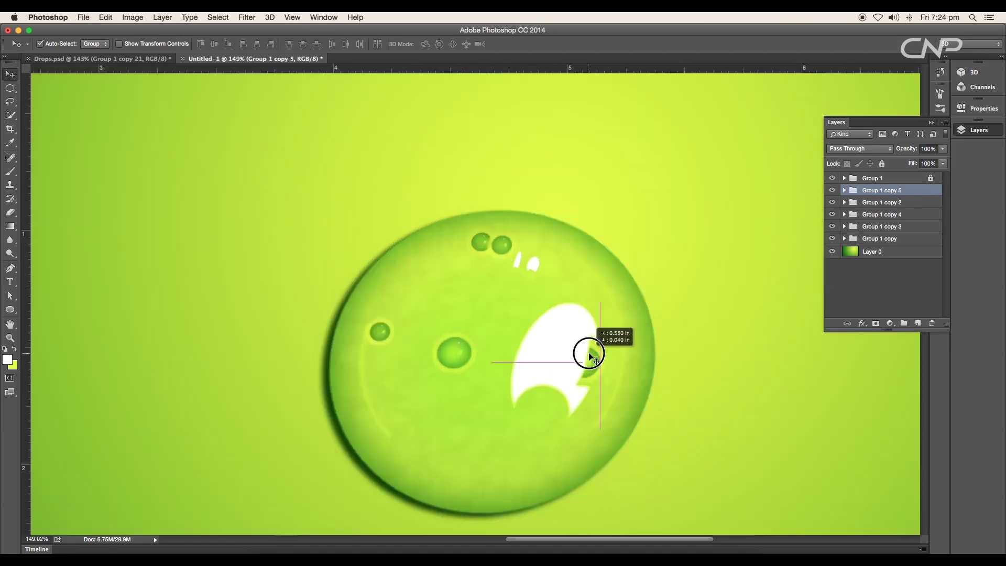
pyautogui.moveTo(588, 353); pyautogui.dragTo(614, 350)
# Step: Shrink another bead copy in the droplet's upper left area to about 0.05 inches wide
pyautogui.press('super+t')
pyautogui.moveTo(456, 278); pyautogui.dragTo(446, 290)
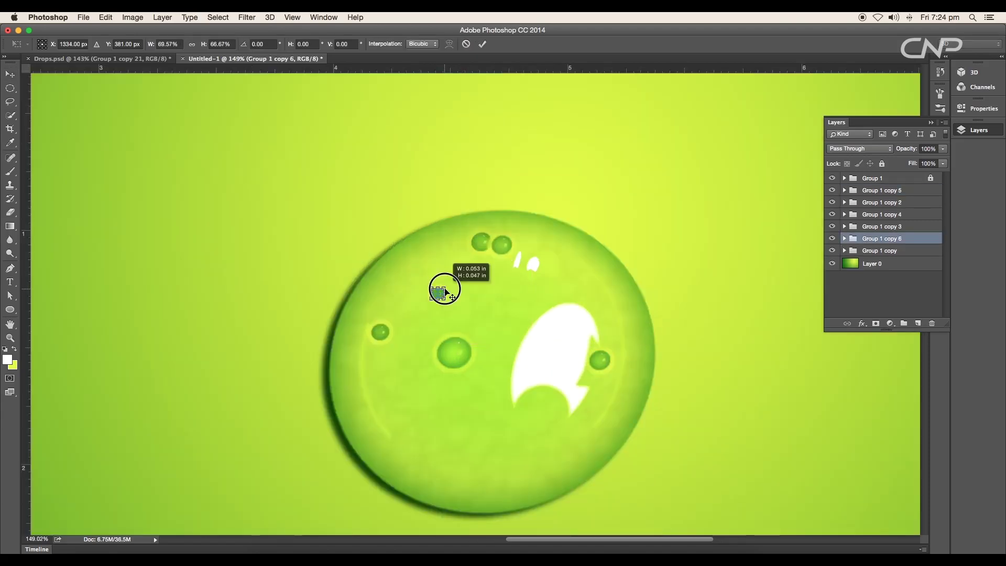
pyautogui.press('Return')
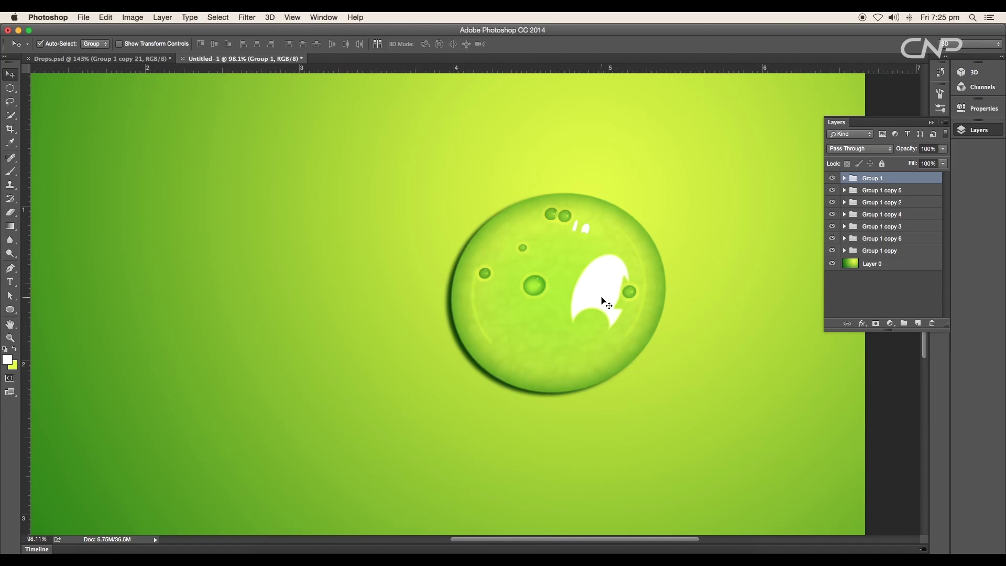
# Step: Duplicate the droplet group without its bubbles, place the copy below and left of the large droplet and shrink it to about 0.7 inches wide
pyautogui.press('super+minus')
pyautogui.moveTo(620, 271); pyautogui.dragTo(501, 360)
pyautogui.press('super+t')
pyautogui.moveTo(549, 301); pyautogui.dragTo(516, 345)
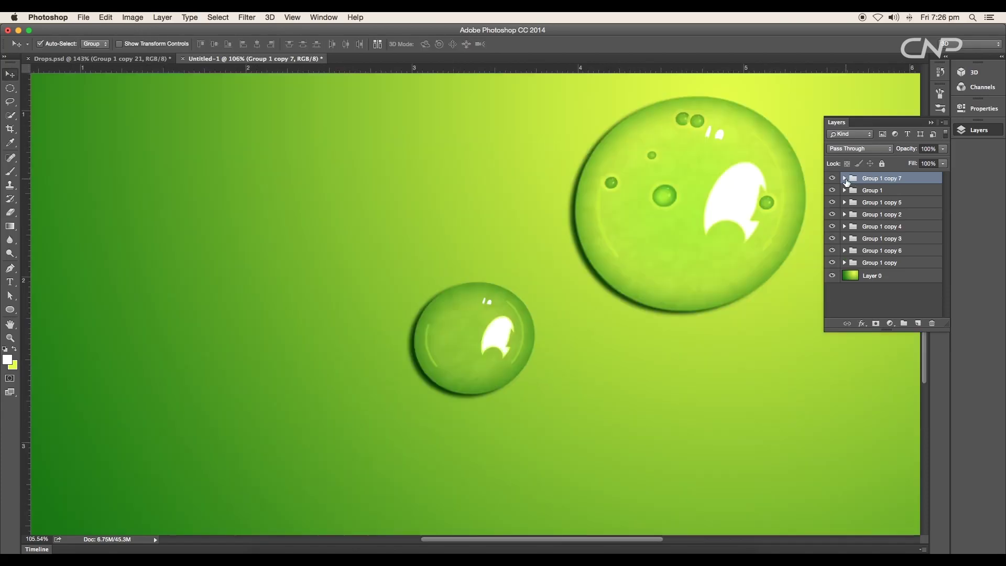
# Step: Set the Inner Shadow on the small droplet's Layer 1 to 9 px distance, 10% choke and 38 px size
pyautogui.click(845, 179)
pyautogui.scroll(-3, 886, 236)
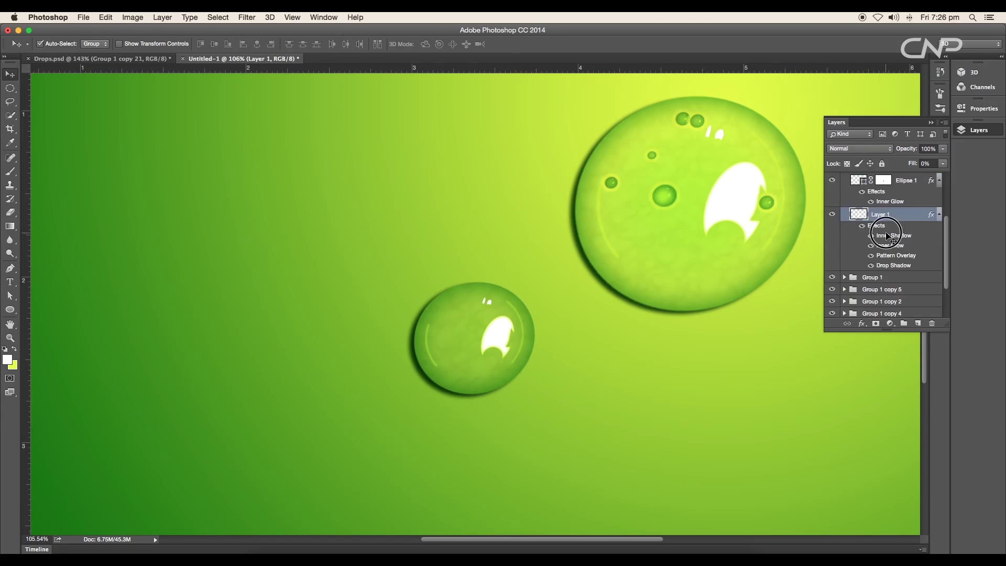
pyautogui.doubleClick(891, 235)
pyautogui.moveTo(874, 144); pyautogui.dragTo(919, 169)
pyautogui.moveTo(844, 273); pyautogui.dragTo(841, 274)
pyautogui.click(834, 247)
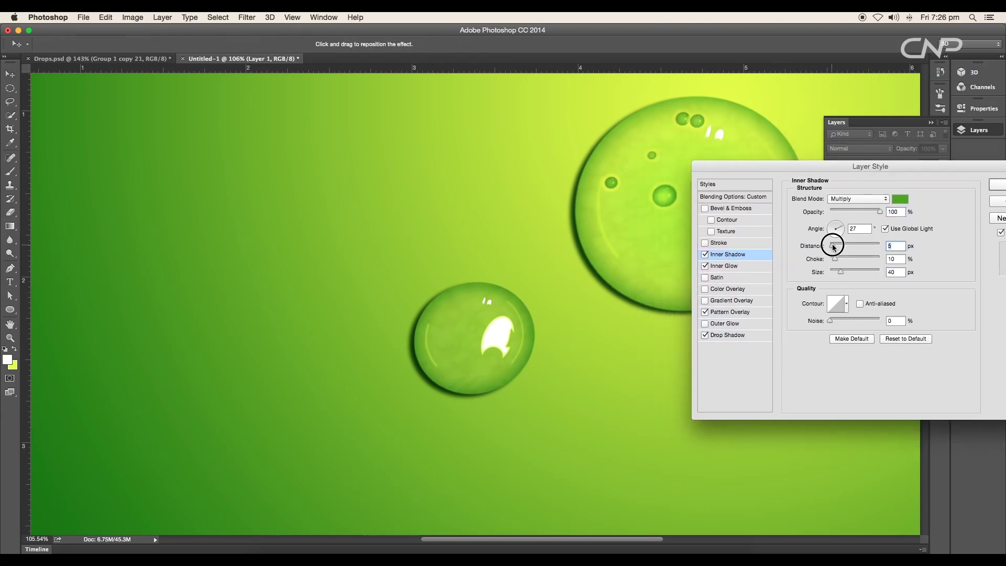
pyautogui.click(835, 259)
pyautogui.moveTo(840, 272); pyautogui.dragTo(840, 273)
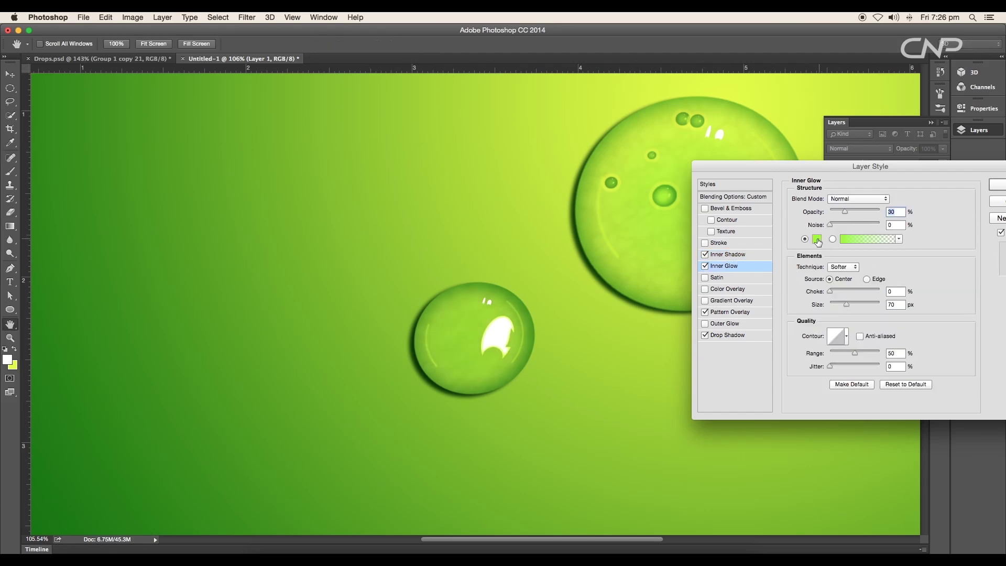
# Step: Give the small droplet's Inner Glow a bright green colour, 44% opacity and a 92 px size
pyautogui.click(816, 240)
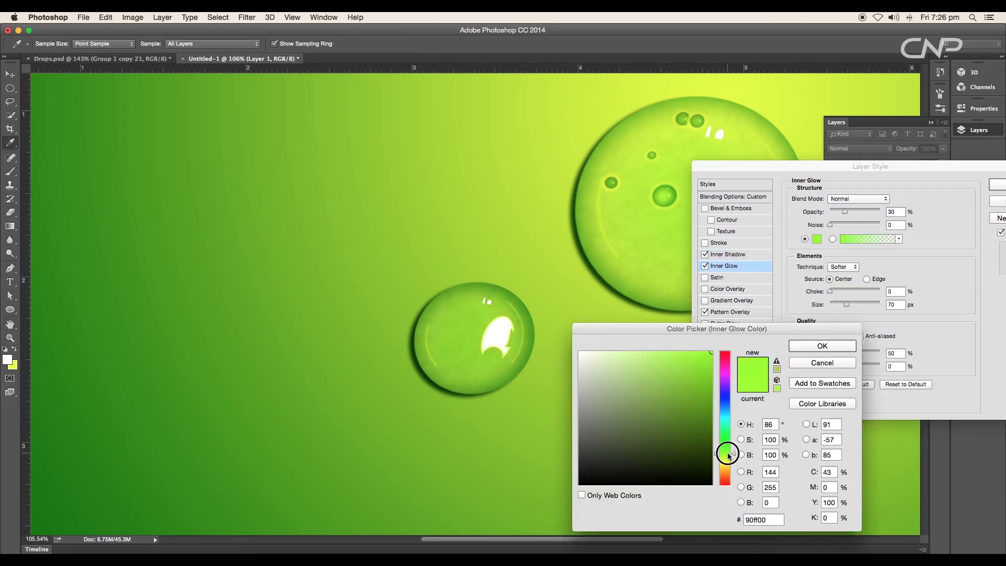
pyautogui.click(809, 346)
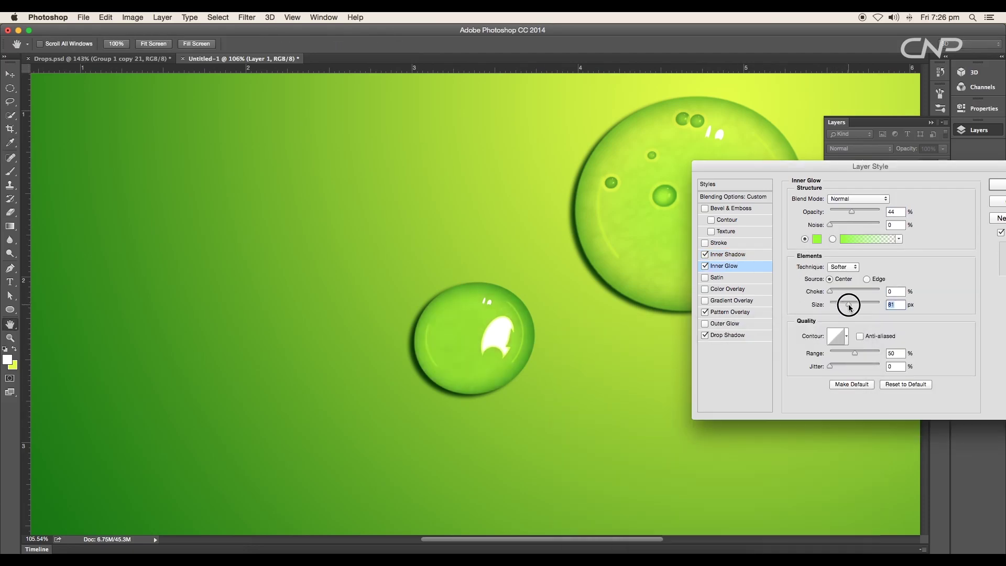
pyautogui.moveTo(848, 301); pyautogui.dragTo(853, 302)
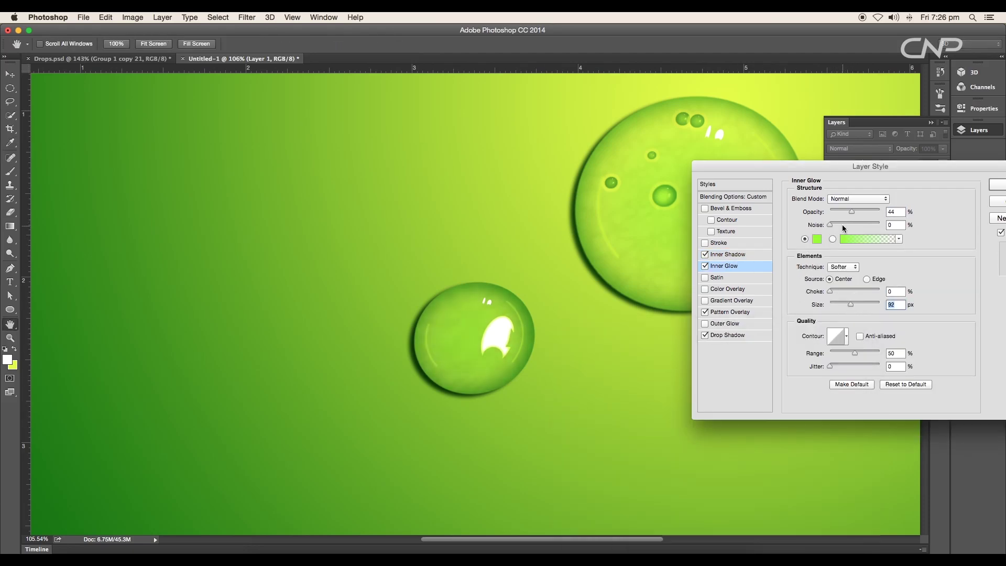
# Step: Set the small droplet's Pattern Overlay scale to about 478% and raise its opacity slightly
pyautogui.click(734, 311)
pyautogui.moveTo(862, 263); pyautogui.dragTo(866, 260)
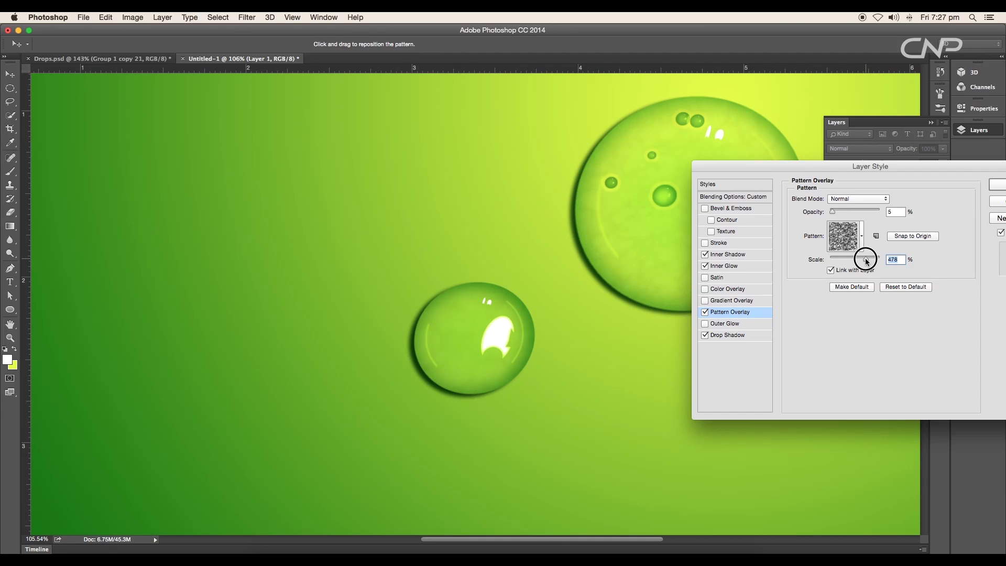
pyautogui.moveTo(832, 212); pyautogui.dragTo(836, 214)
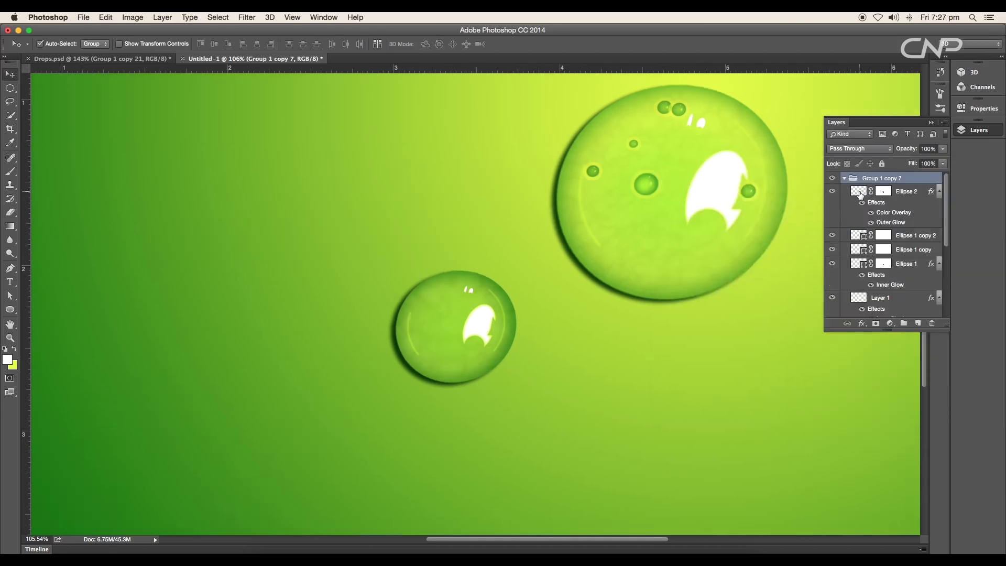
# Step: On the small droplet's Ellipse 2 mask, hide the right rim arc and reshape the left one, and lower the layer's opacity
pyautogui.click(860, 194)
pyautogui.click(879, 193)
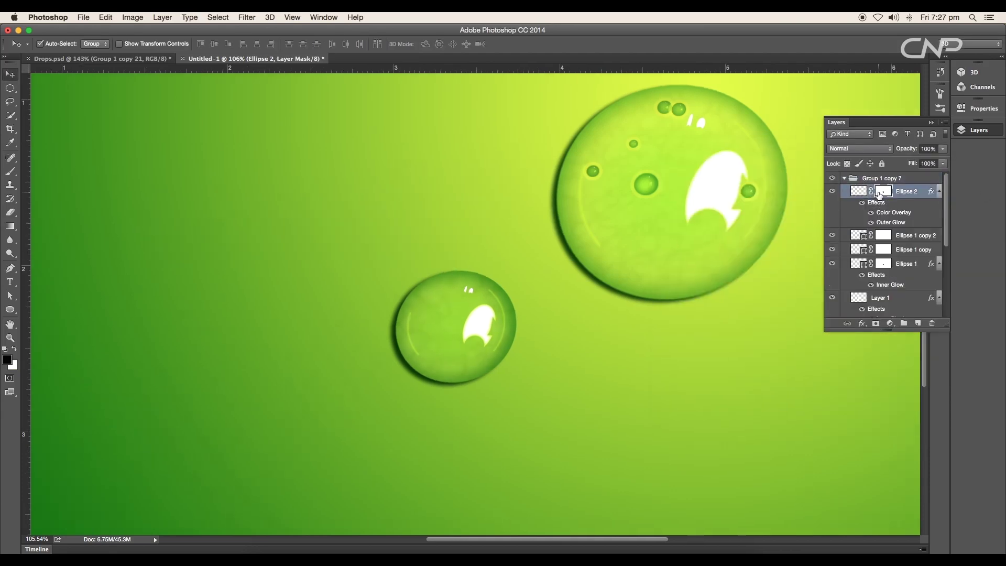
pyautogui.press('b')
pyautogui.moveTo(471, 291); pyautogui.dragTo(490, 364)
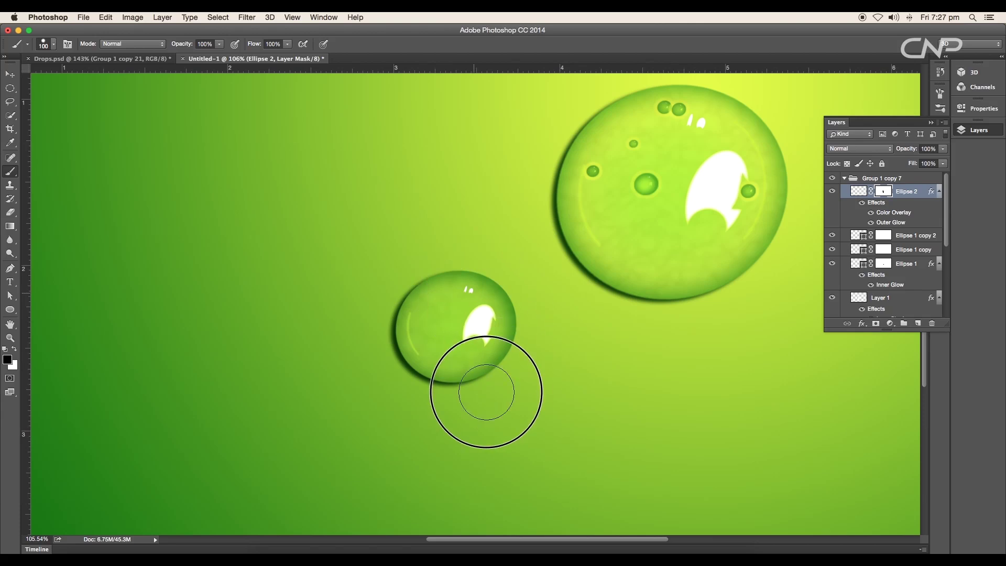
pyautogui.moveTo(410, 334)
pyautogui.mouseDown()
pyautogui.moveTo(424, 345)
pyautogui.moveTo(407, 354)
pyautogui.mouseUp()
pyautogui.press('e')
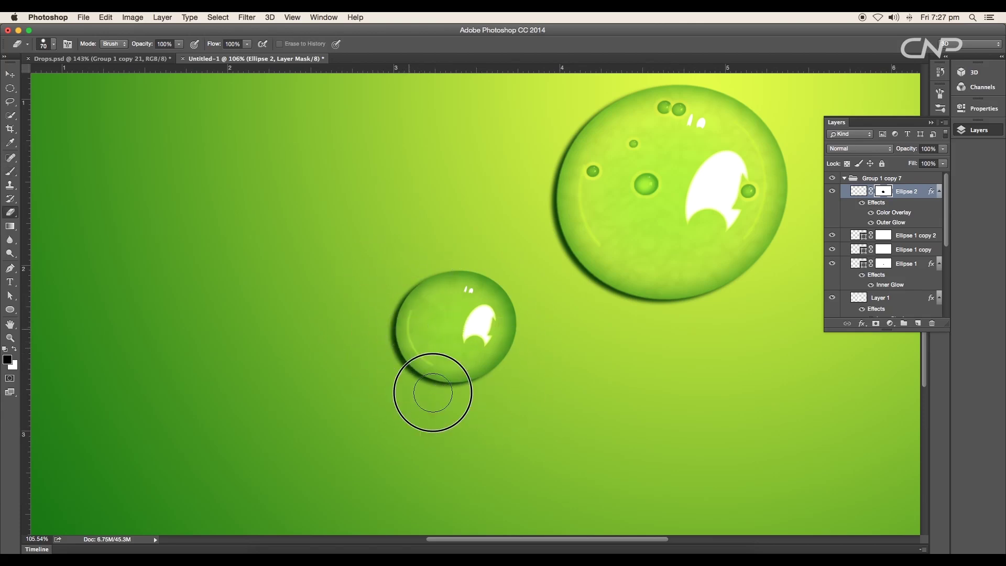
pyautogui.click(941, 150)
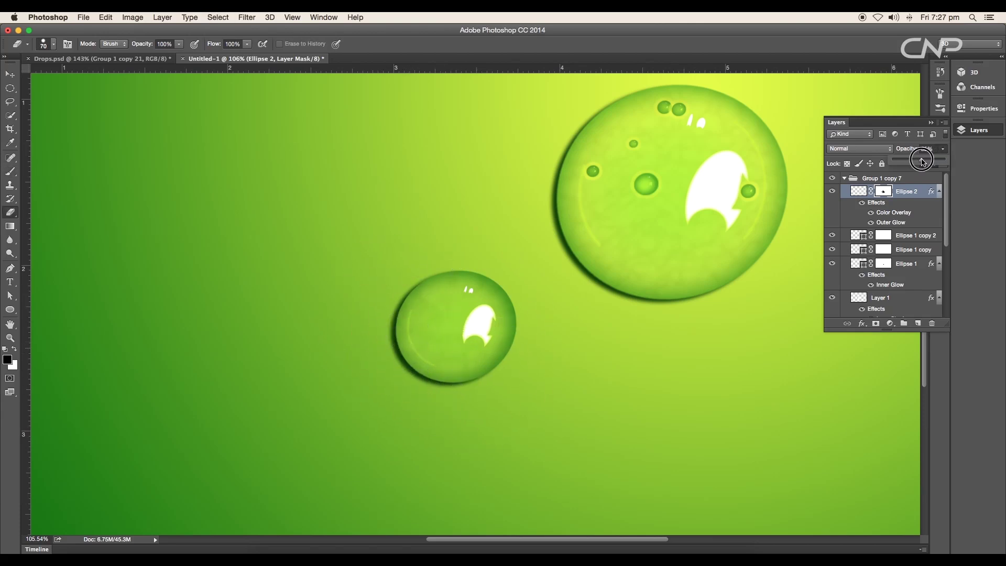
pyautogui.press('v')
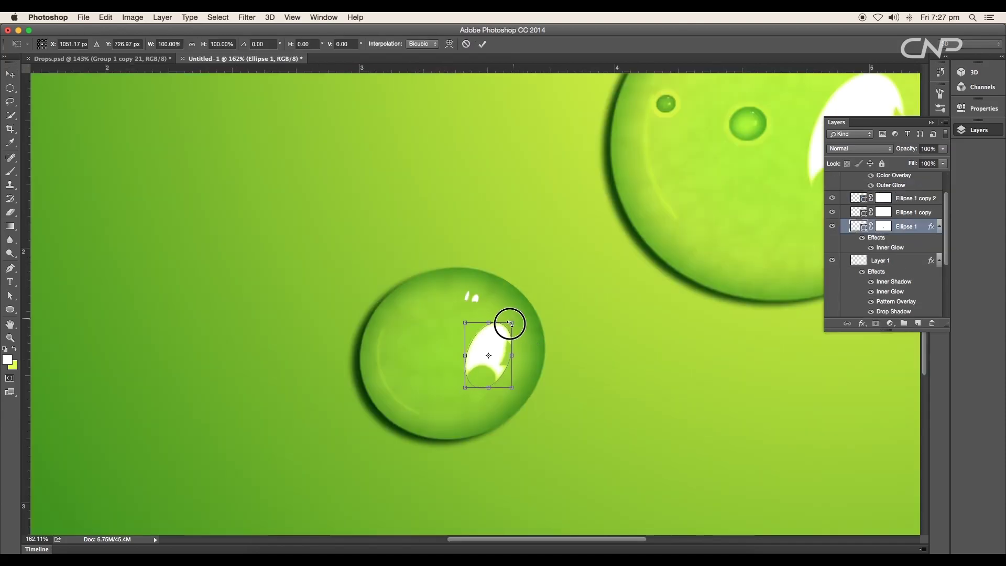
# Step: Shrink the small droplet's large white highlight and restore its notched right edge on the Ellipse 1 mask with a 7 px eraser
pyautogui.moveTo(509, 324); pyautogui.dragTo(496, 334)
pyautogui.press('Return')
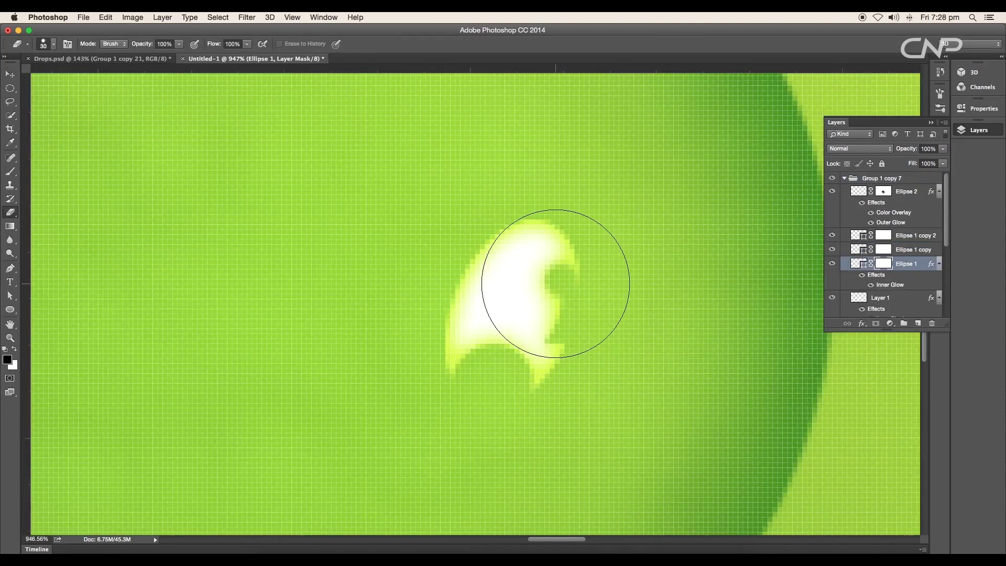
pyautogui.press('[')
pyautogui.press('[')
pyautogui.press('[')
pyautogui.press('[')
pyautogui.press('[')
pyautogui.press('[')
pyautogui.press('[')
pyautogui.moveTo(553, 275)
pyautogui.mouseDown()
pyautogui.moveTo(549, 334)
pyautogui.moveTo(555, 280)
pyautogui.mouseUp()
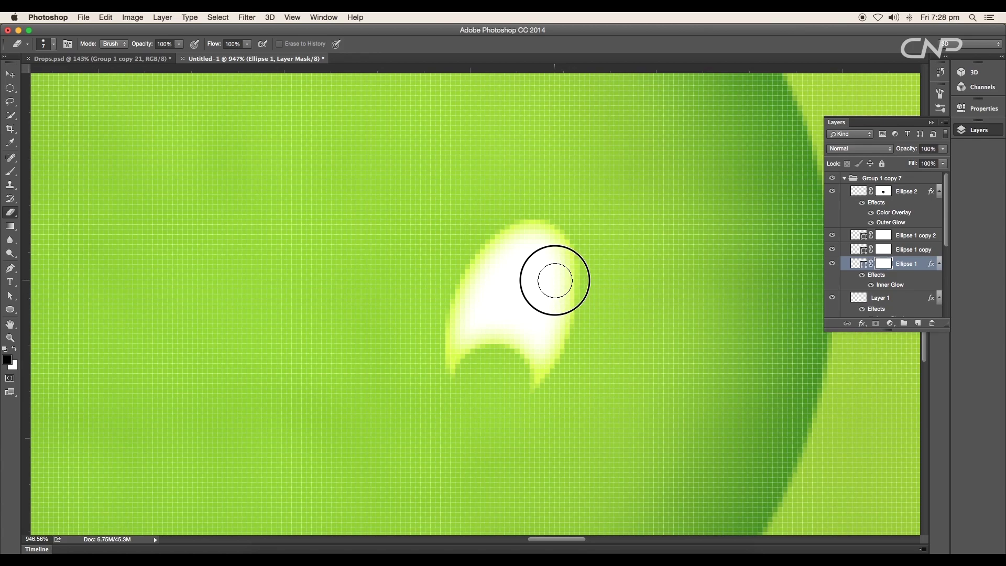
# Step: Refine the small droplet's Inner Shadow on Layer 1 with a green shadow colour, 8 px distance, 7% choke and 51 px size
pyautogui.press('super+0')
pyautogui.press('v')
pyautogui.scroll(-4, 573, 334)
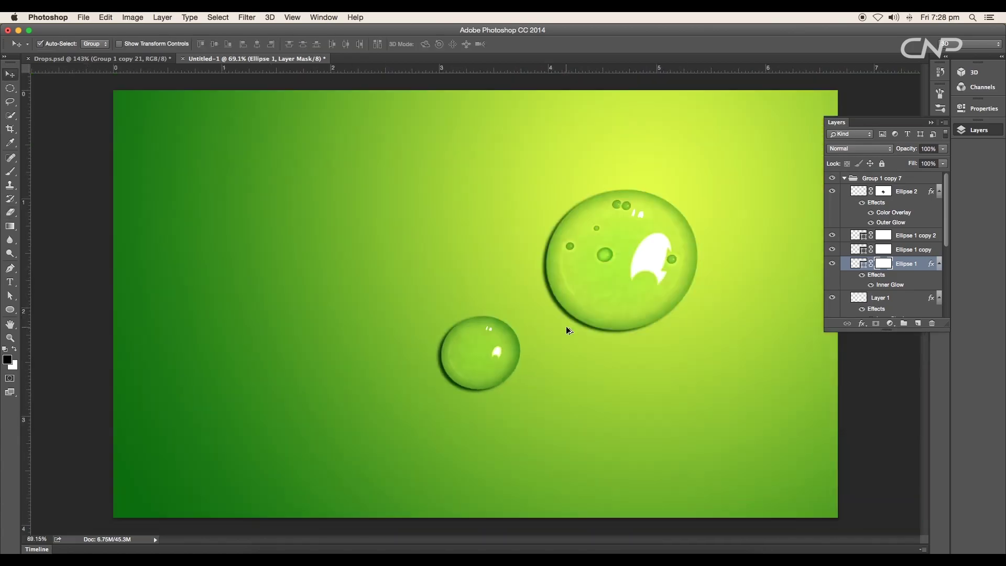
pyautogui.scroll(4, 546, 329)
pyautogui.click(489, 366)
pyautogui.scroll(-3, 861, 245)
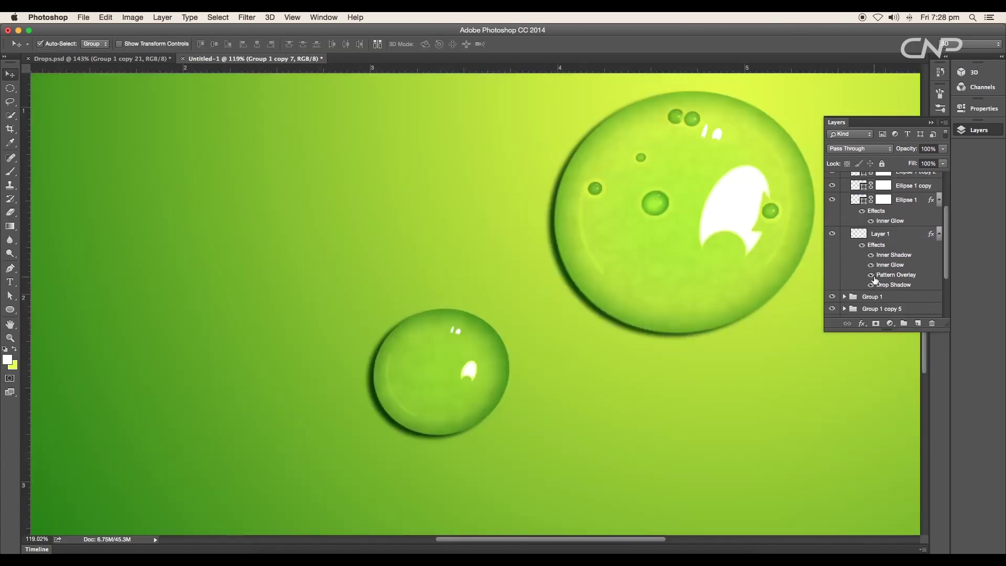
pyautogui.doubleClick(890, 257)
pyautogui.click(897, 160)
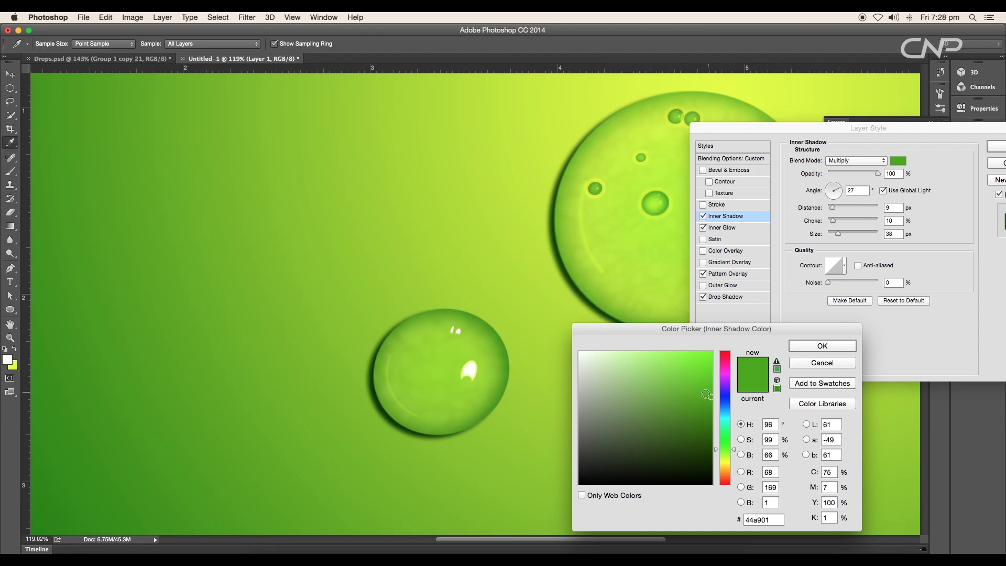
pyautogui.moveTo(715, 403); pyautogui.dragTo(713, 395)
pyautogui.click(808, 348)
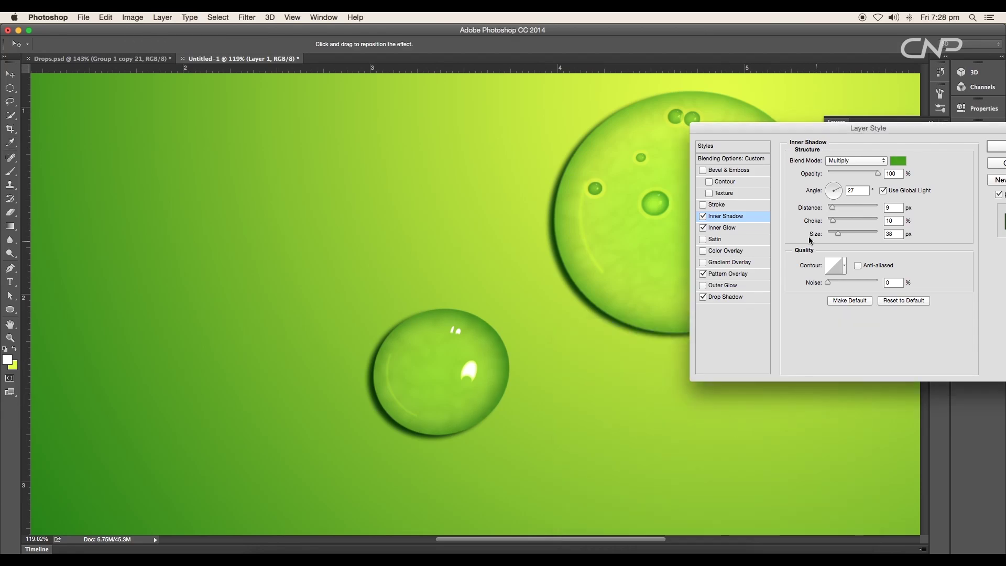
pyautogui.moveTo(833, 210); pyautogui.dragTo(843, 235)
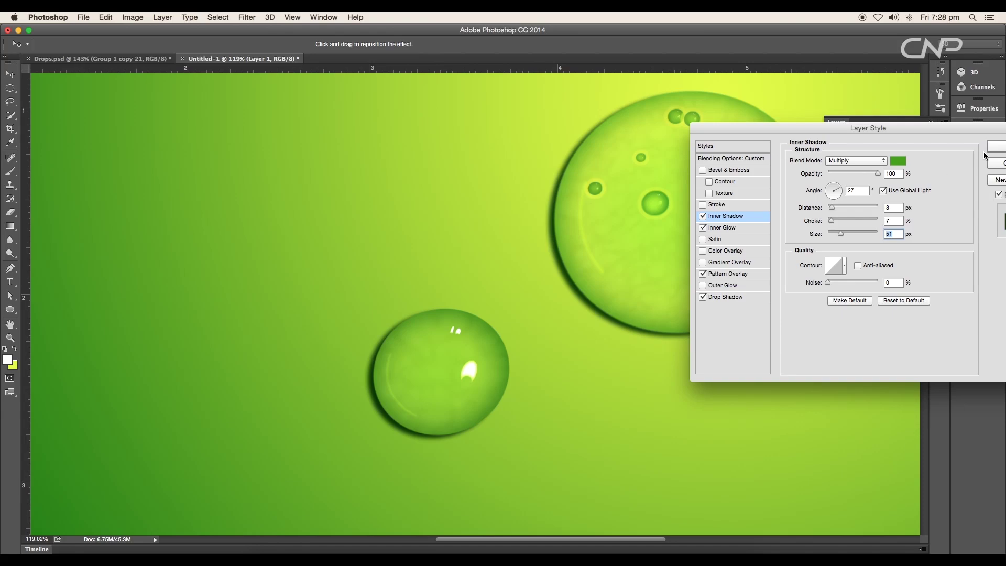